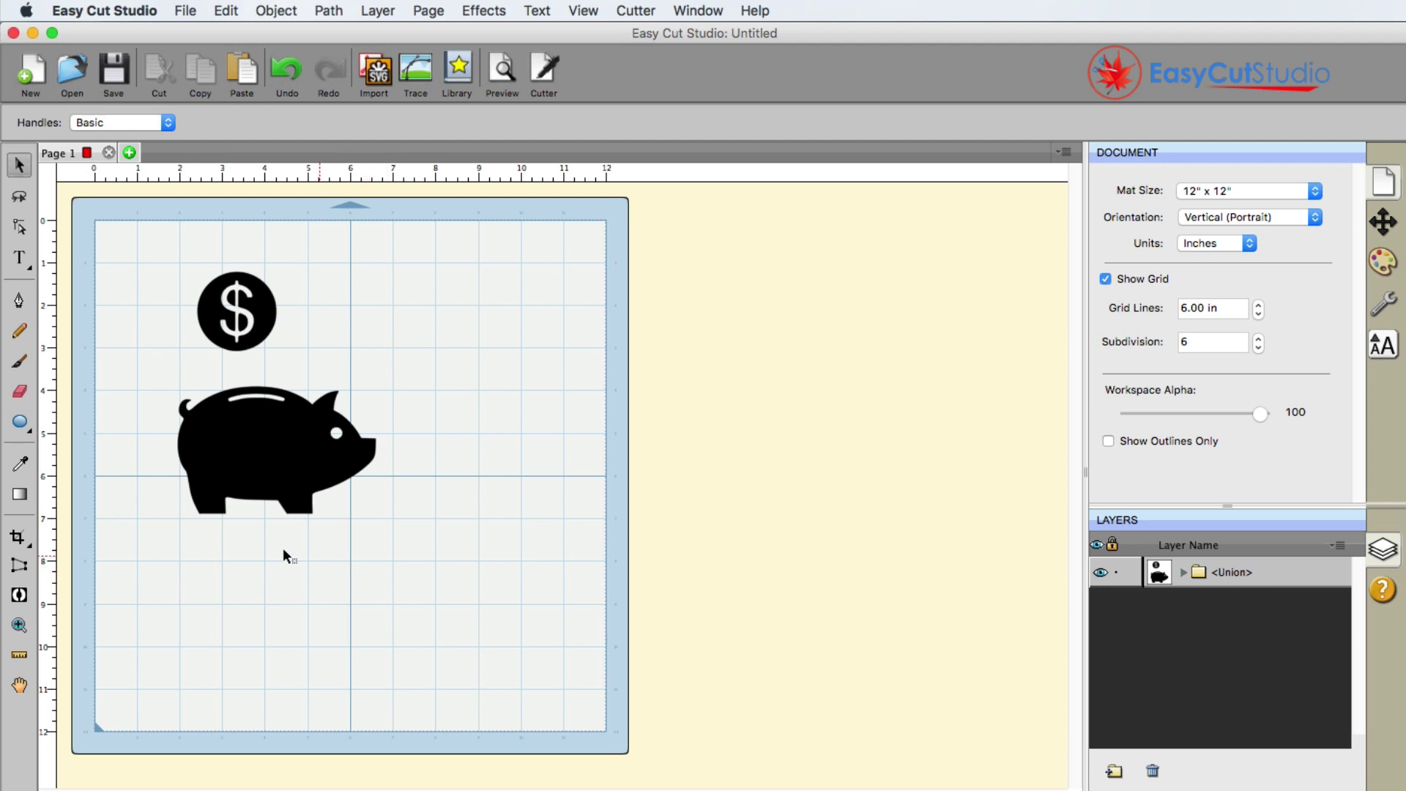
# Step: Click the piggy bank to check its size, then clear the selection
pyautogui.click(19, 166)
pyautogui.click(253, 439)
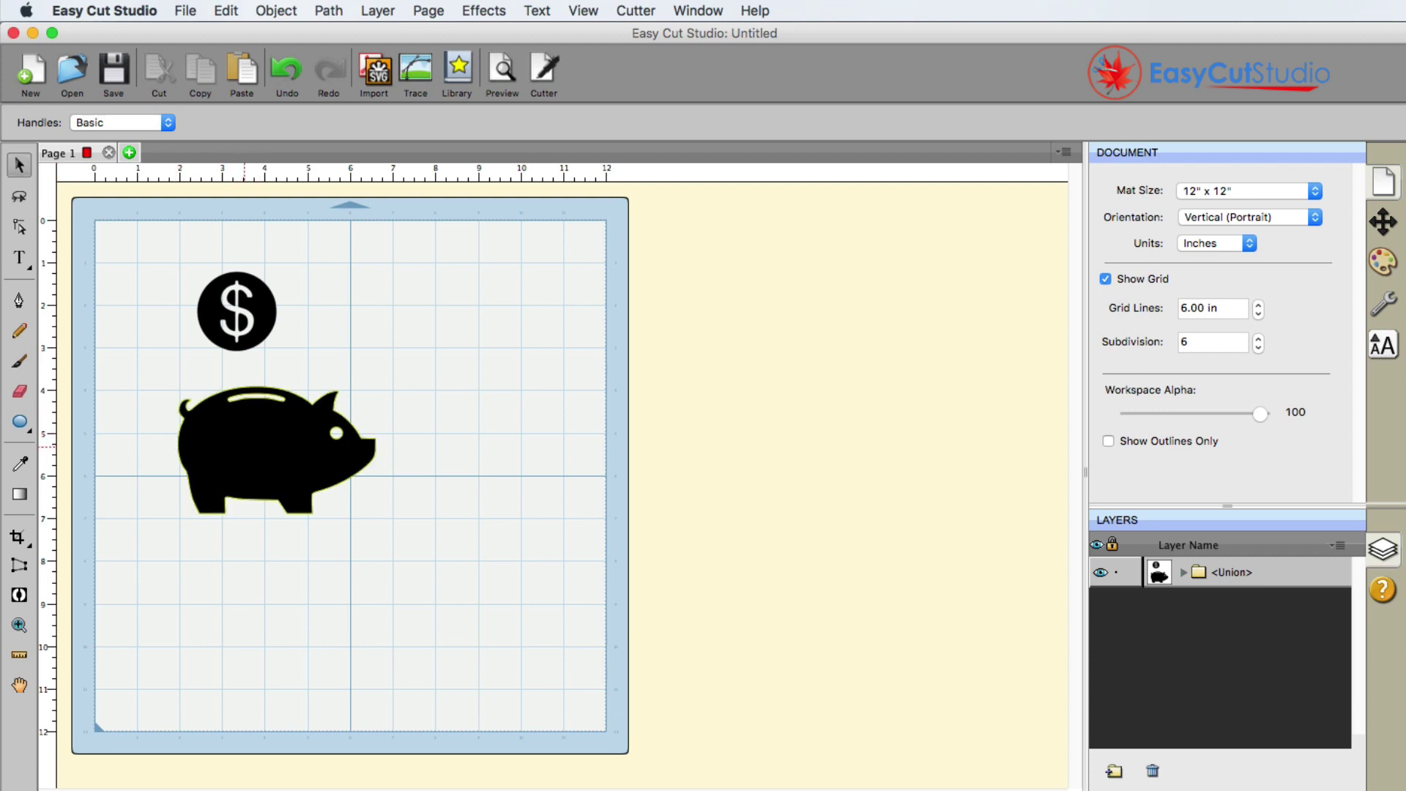
pyautogui.click(276, 449)
pyautogui.click(155, 339)
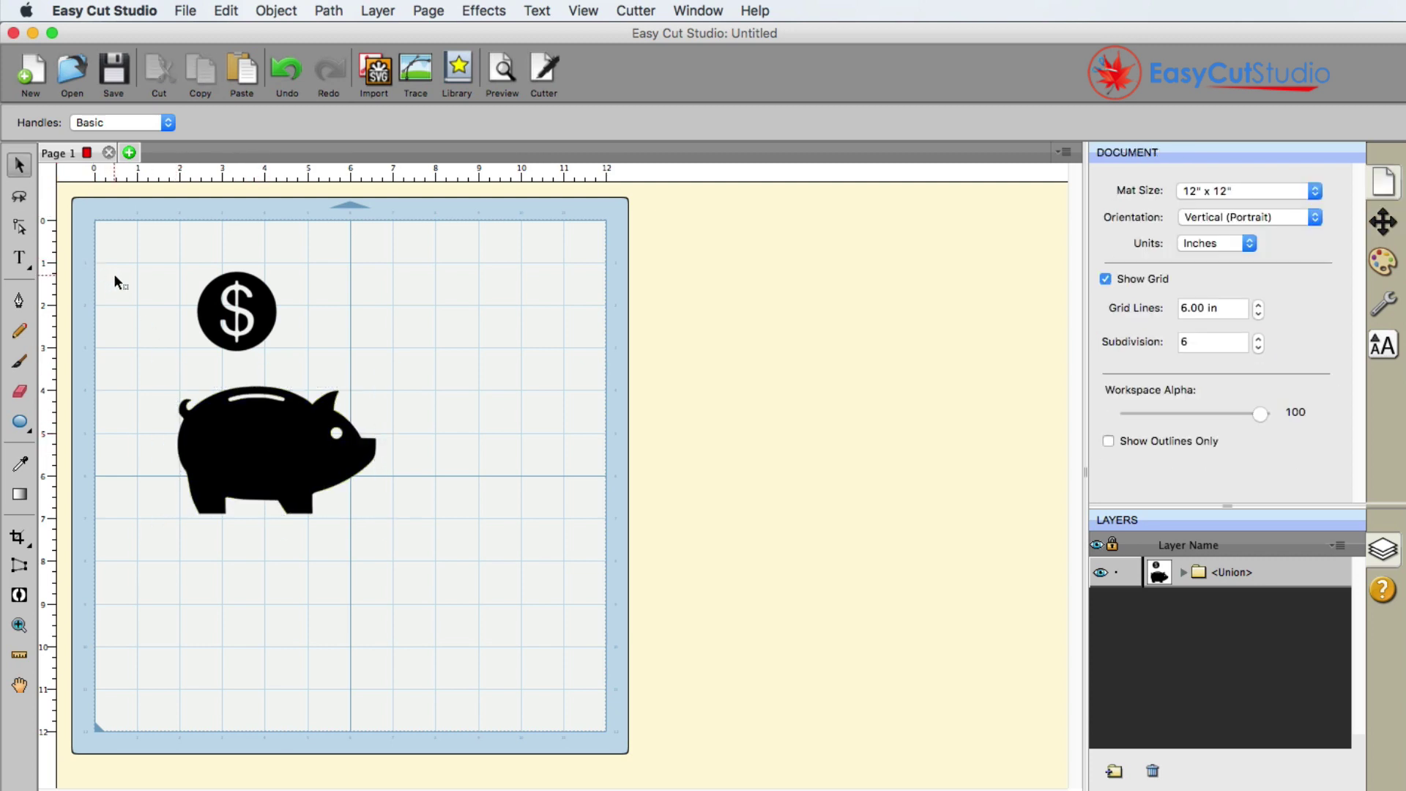
# Step: Marquee-select the pig, then pig and dollar coin together, then the pig alone again
pyautogui.moveTo(134, 344); pyautogui.dragTo(459, 604)
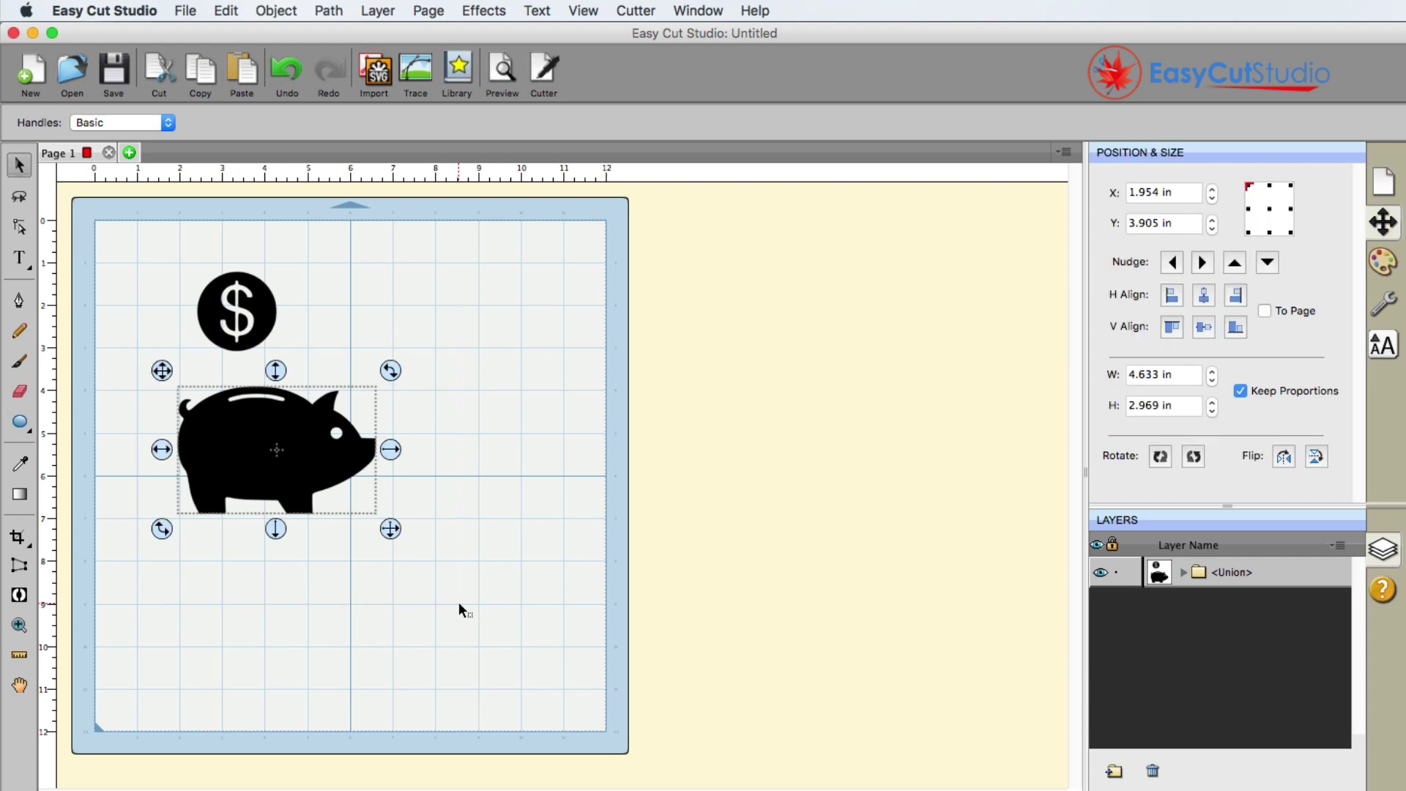
pyautogui.moveTo(101, 229); pyautogui.dragTo(496, 612)
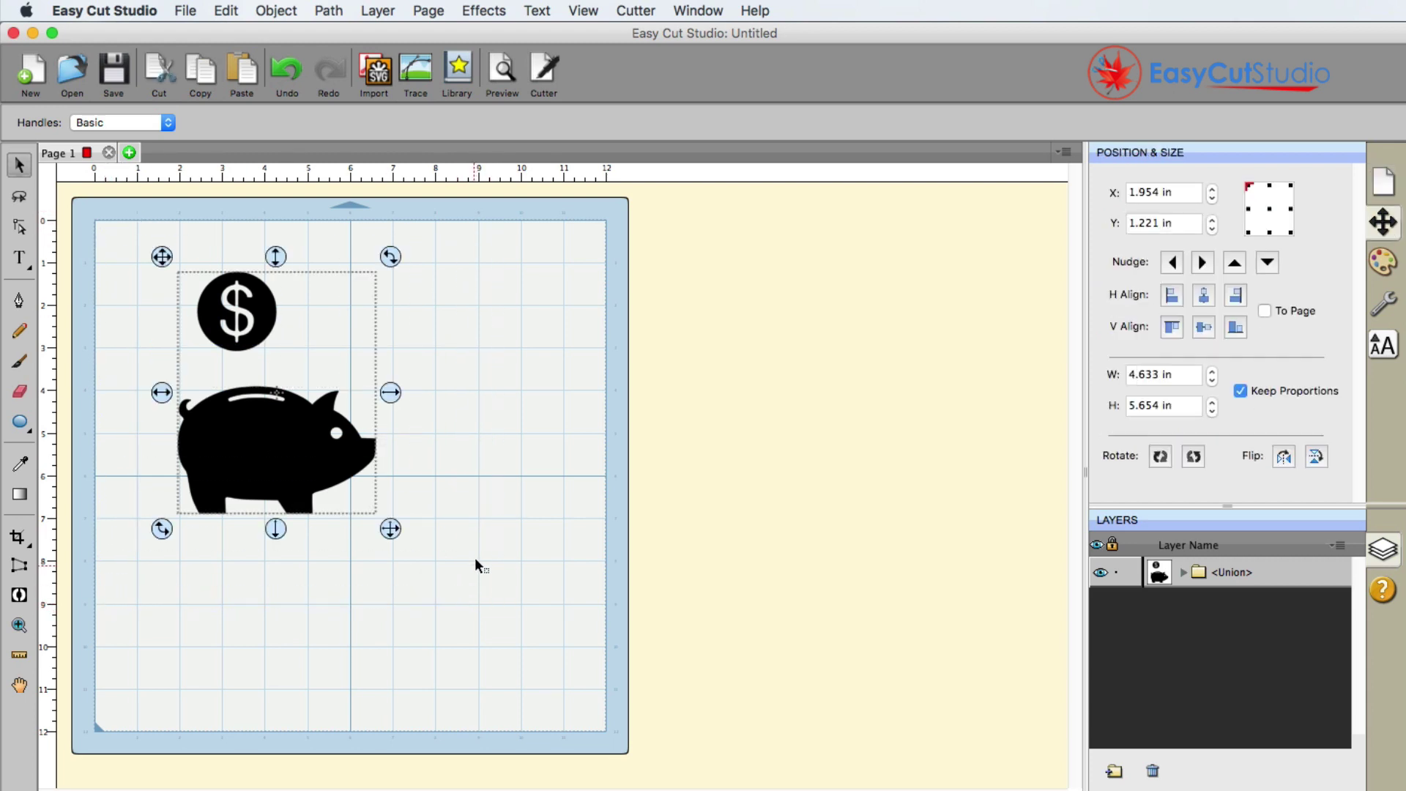
pyautogui.click(444, 422)
pyautogui.moveTo(125, 358); pyautogui.dragTo(459, 577)
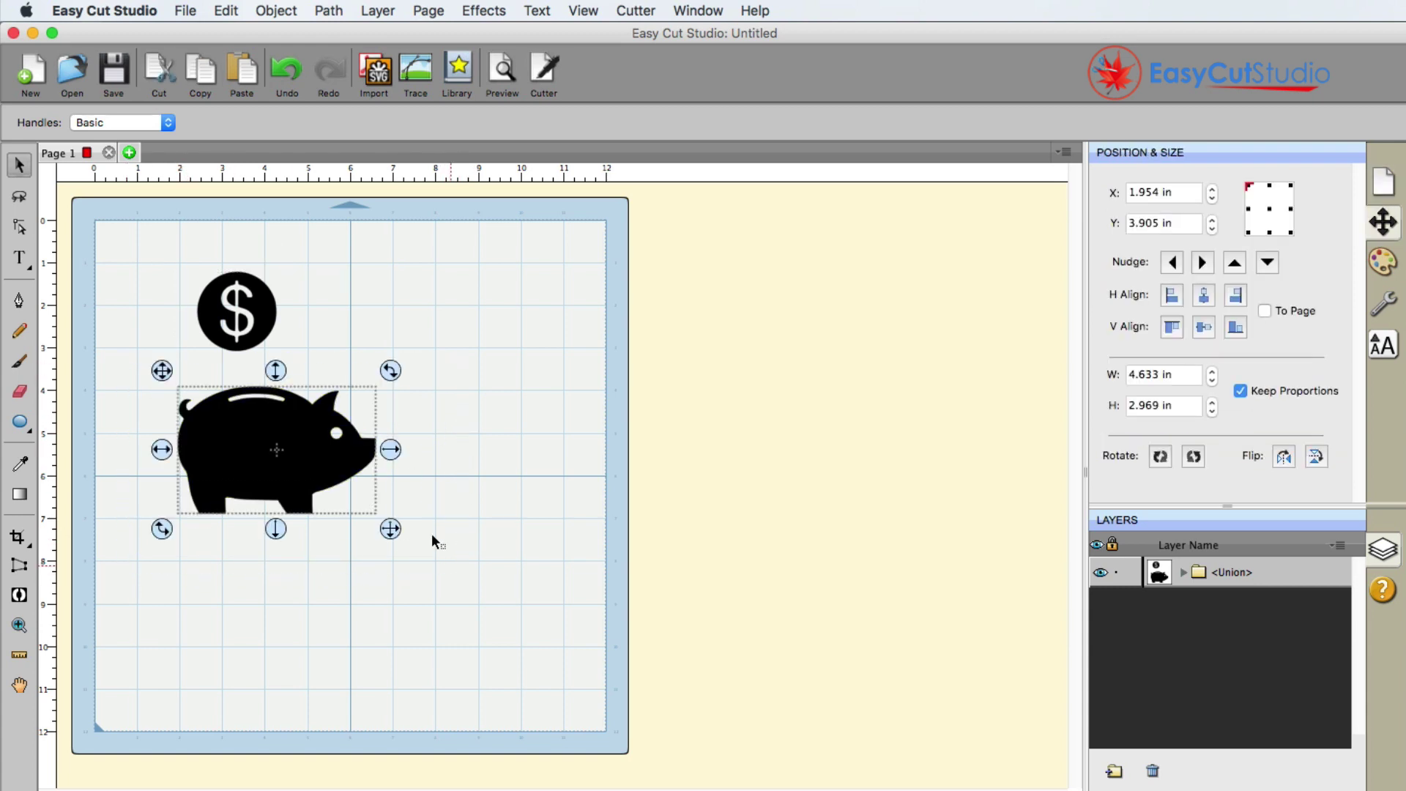
pyautogui.click(148, 119)
pyautogui.click(149, 137)
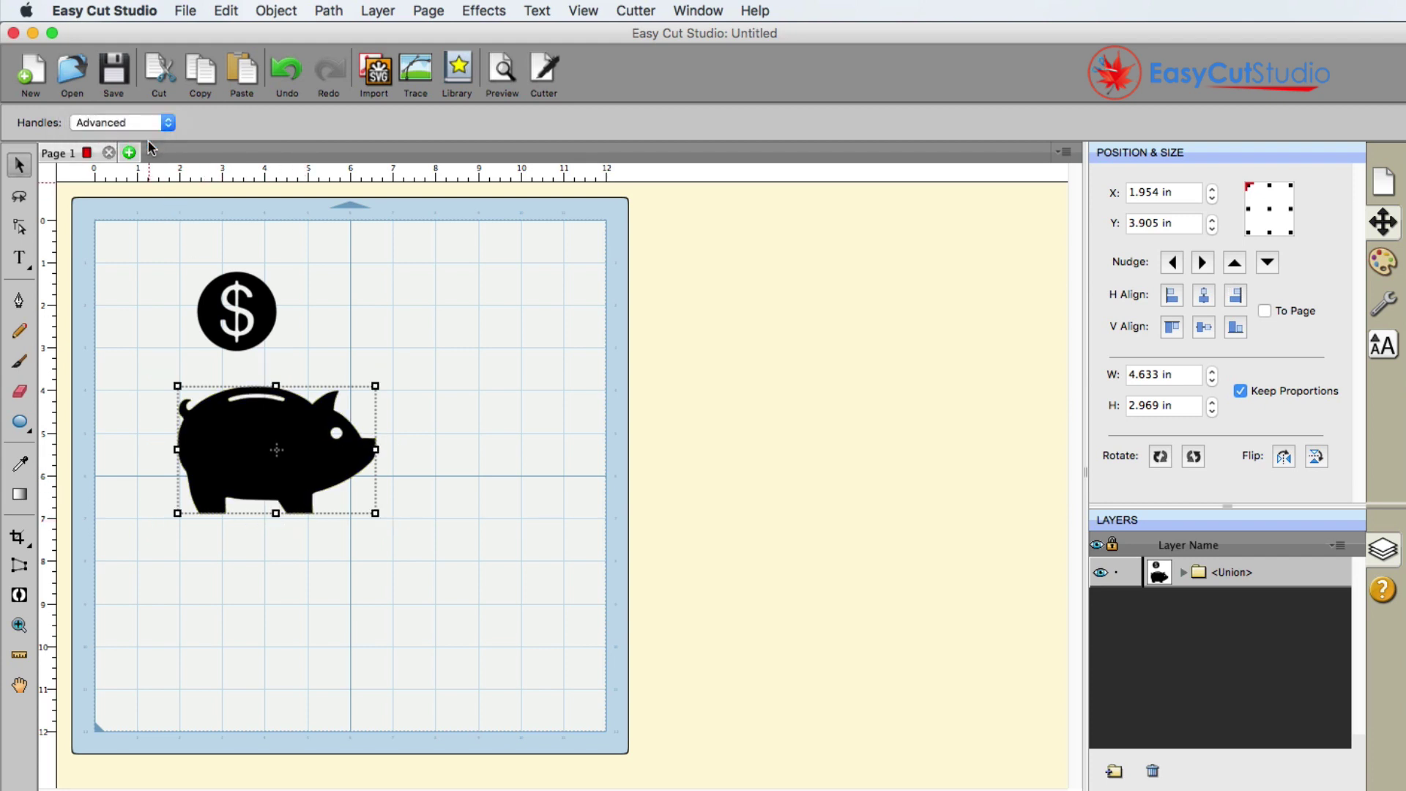
pyautogui.click(148, 121)
pyautogui.click(137, 107)
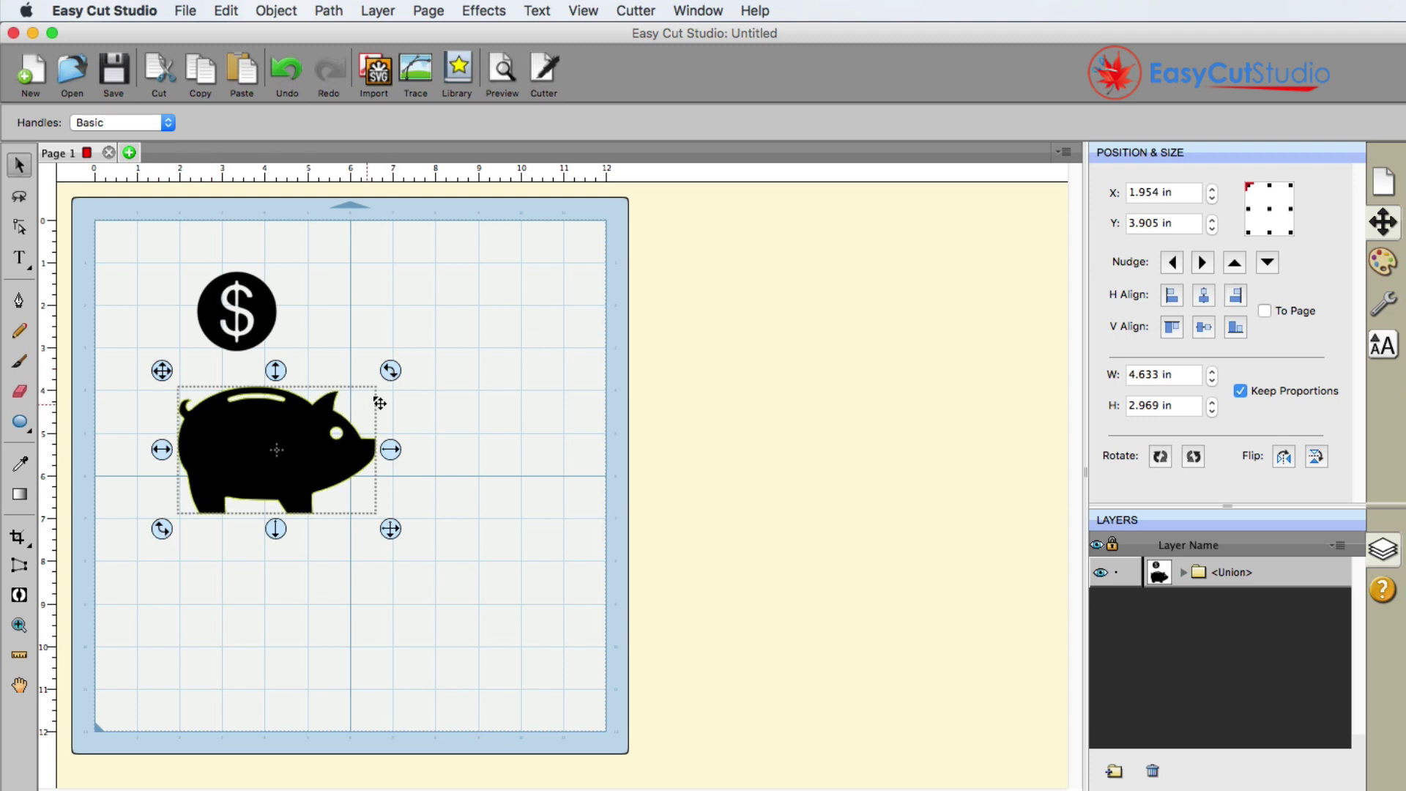
# Step: Preview rotating the pig, then scale it proportionally to 6.373 by 4.085 in
pyautogui.moveTo(390, 371)
pyautogui.mouseDown()
pyautogui.moveTo(394, 410)
pyautogui.moveTo(290, 546)
pyautogui.moveTo(402, 421)
pyautogui.moveTo(261, 343)
pyautogui.moveTo(411, 388)
pyautogui.moveTo(401, 422)
pyautogui.moveTo(394, 315)
pyautogui.moveTo(404, 360)
pyautogui.mouseUp()
pyautogui.moveTo(410, 412)
pyautogui.mouseDown()
pyautogui.moveTo(383, 495)
pyautogui.moveTo(276, 553)
pyautogui.moveTo(198, 461)
pyautogui.moveTo(220, 374)
pyautogui.moveTo(296, 352)
pyautogui.moveTo(364, 384)
pyautogui.moveTo(377, 422)
pyautogui.moveTo(340, 515)
pyautogui.moveTo(284, 533)
pyautogui.moveTo(350, 388)
pyautogui.mouseUp()
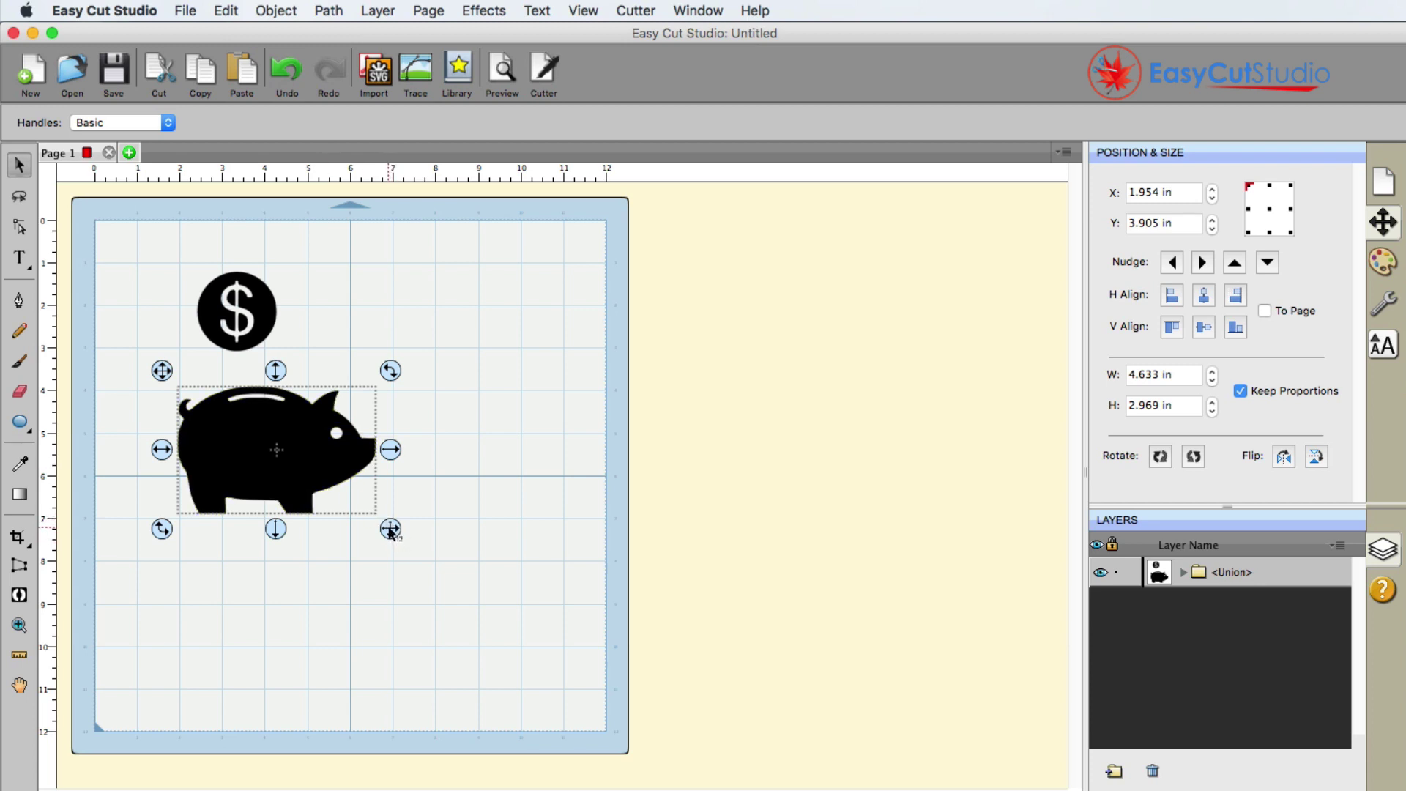
pyautogui.moveTo(390, 529)
pyautogui.mouseDown()
pyautogui.moveTo(523, 664)
pyautogui.moveTo(446, 531)
pyautogui.moveTo(468, 650)
pyautogui.moveTo(514, 535)
pyautogui.moveTo(470, 655)
pyautogui.moveTo(487, 502)
pyautogui.moveTo(533, 643)
pyautogui.moveTo(408, 512)
pyautogui.moveTo(521, 569)
pyautogui.moveTo(402, 557)
pyautogui.moveTo(520, 537)
pyautogui.moveTo(443, 589)
pyautogui.moveTo(442, 547)
pyautogui.moveTo(498, 603)
pyautogui.moveTo(356, 481)
pyautogui.moveTo(446, 397)
pyautogui.moveTo(407, 443)
pyautogui.moveTo(612, 493)
pyautogui.moveTo(487, 364)
pyautogui.moveTo(553, 554)
pyautogui.moveTo(432, 545)
pyautogui.moveTo(513, 580)
pyautogui.moveTo(407, 459)
pyautogui.moveTo(513, 572)
pyautogui.moveTo(387, 475)
pyautogui.moveTo(532, 603)
pyautogui.moveTo(384, 490)
pyautogui.moveTo(487, 590)
pyautogui.moveTo(385, 505)
pyautogui.moveTo(399, 534)
pyautogui.moveTo(384, 528)
pyautogui.moveTo(479, 596)
pyautogui.moveTo(365, 509)
pyautogui.moveTo(462, 594)
pyautogui.mouseUp()
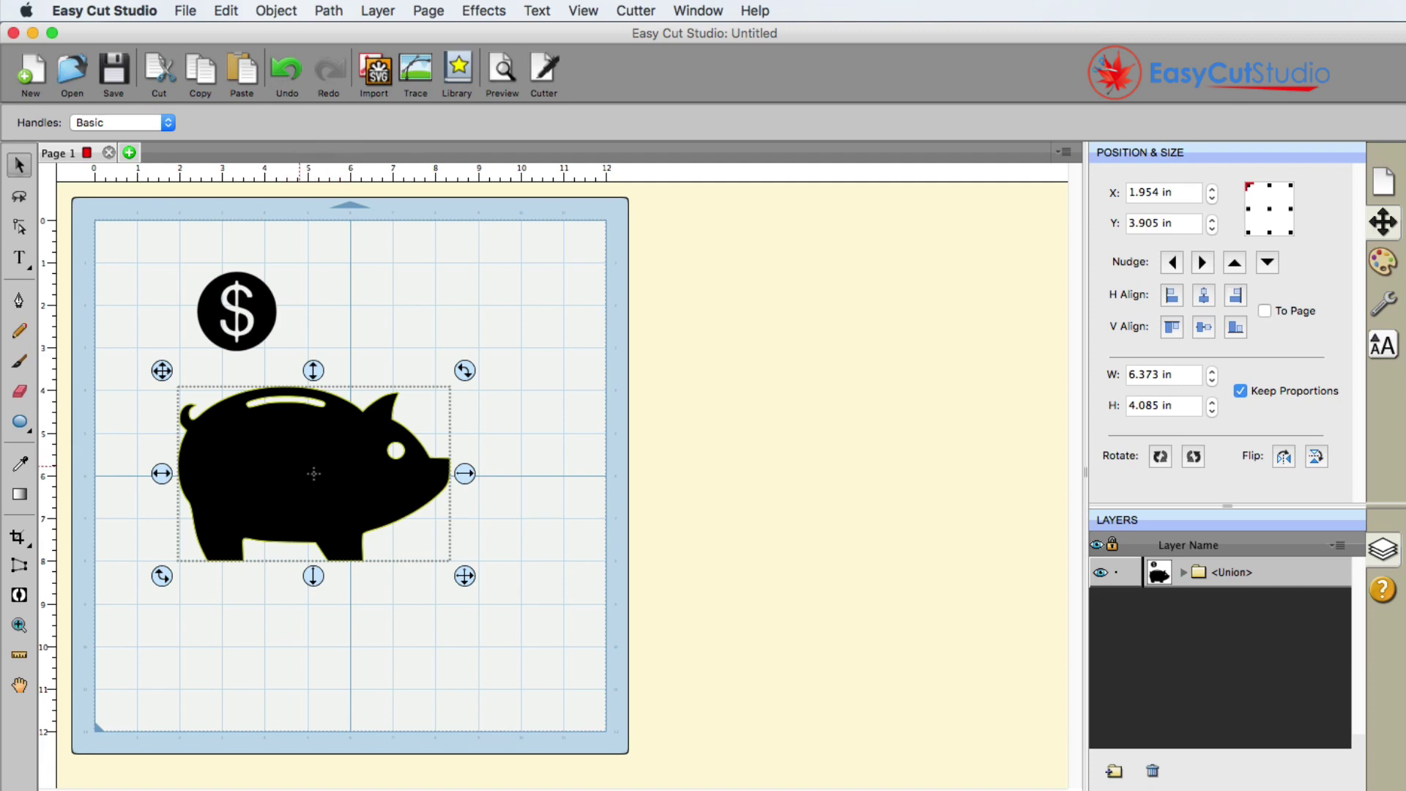
# Step: Drag the enlarged piggy bank around the mat, settling it slightly right and lower
pyautogui.moveTo(260, 467); pyautogui.dragTo(311, 465)
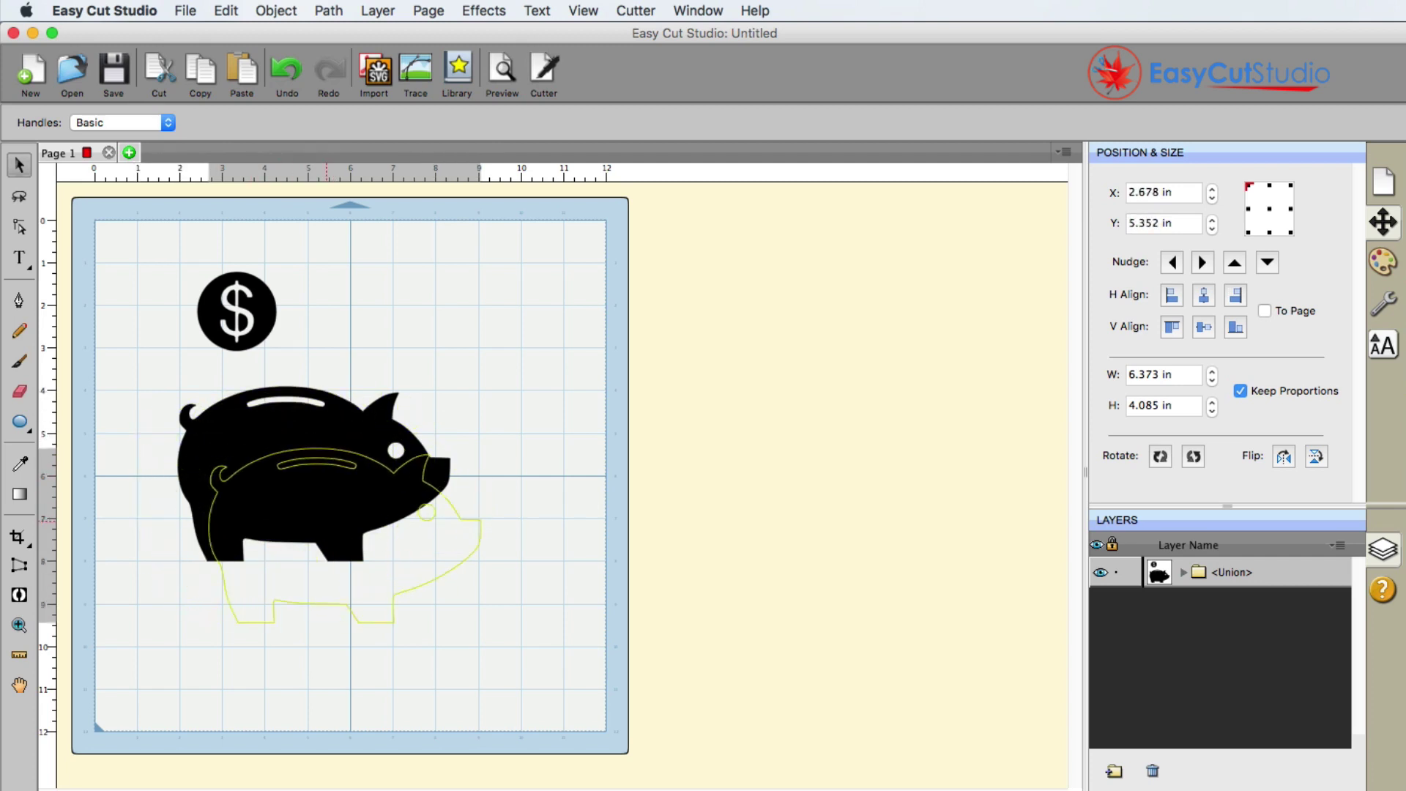
pyautogui.moveTo(311, 466)
pyautogui.mouseDown()
pyautogui.moveTo(332, 452)
pyautogui.moveTo(314, 450)
pyautogui.mouseUp()
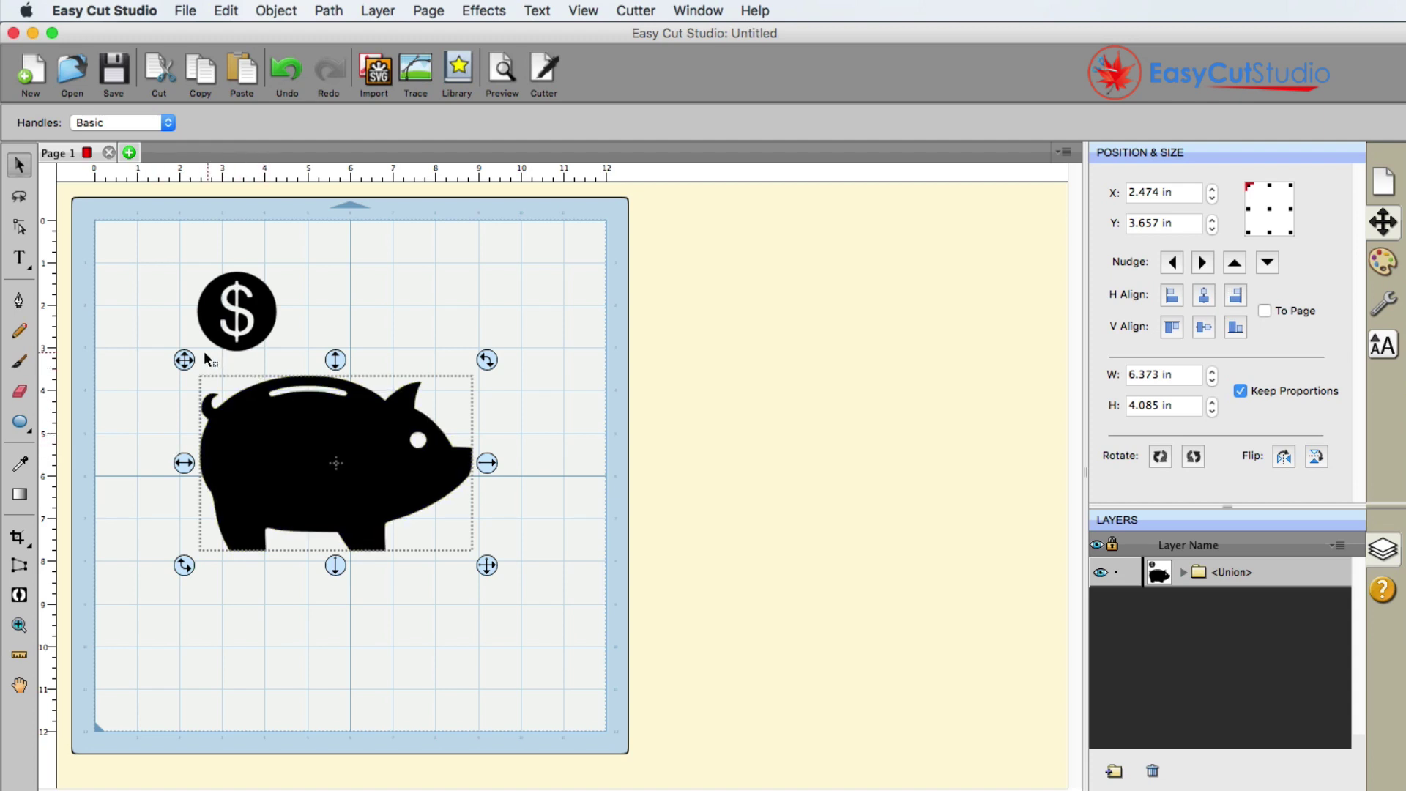
pyautogui.moveTo(183, 360); pyautogui.dragTo(172, 373)
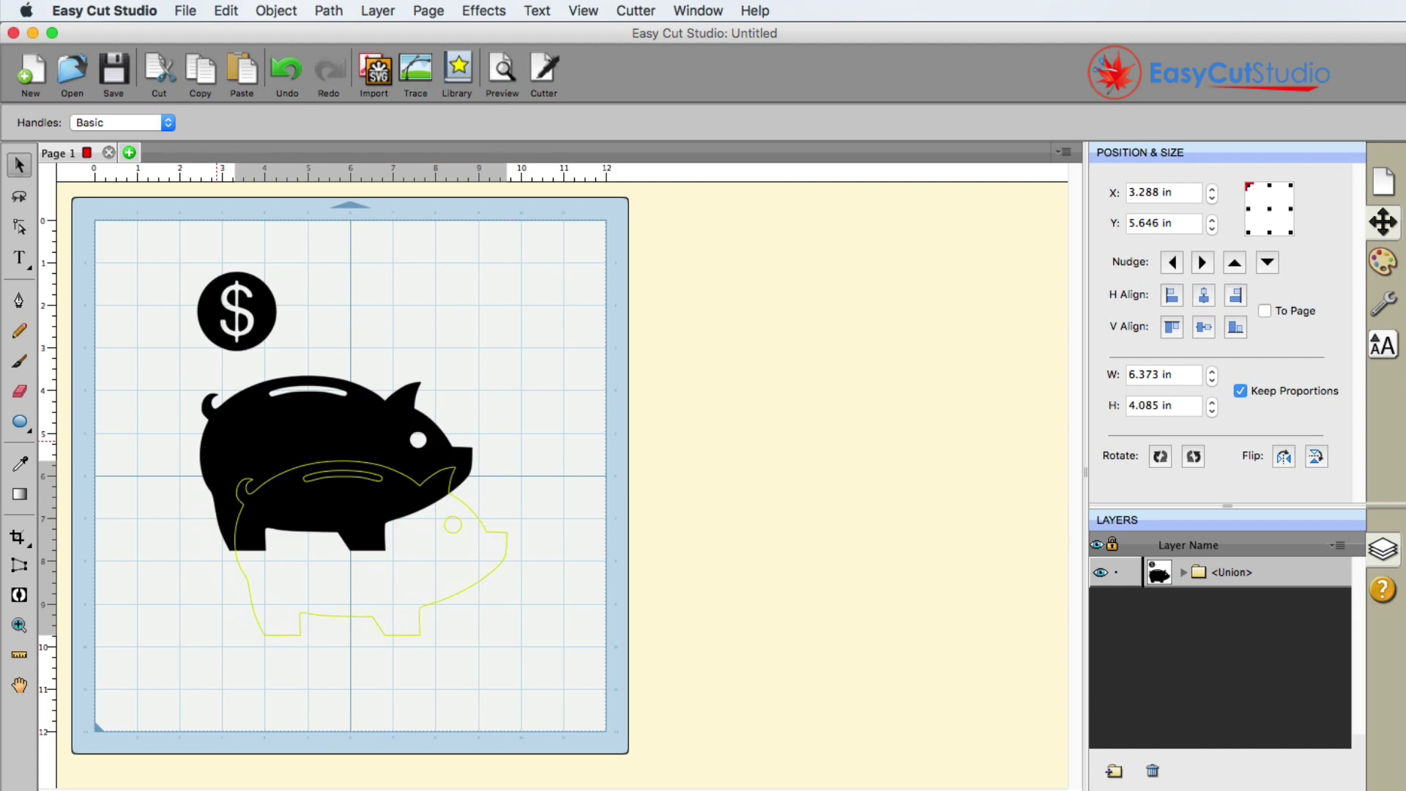
pyautogui.moveTo(172, 370); pyautogui.dragTo(191, 371)
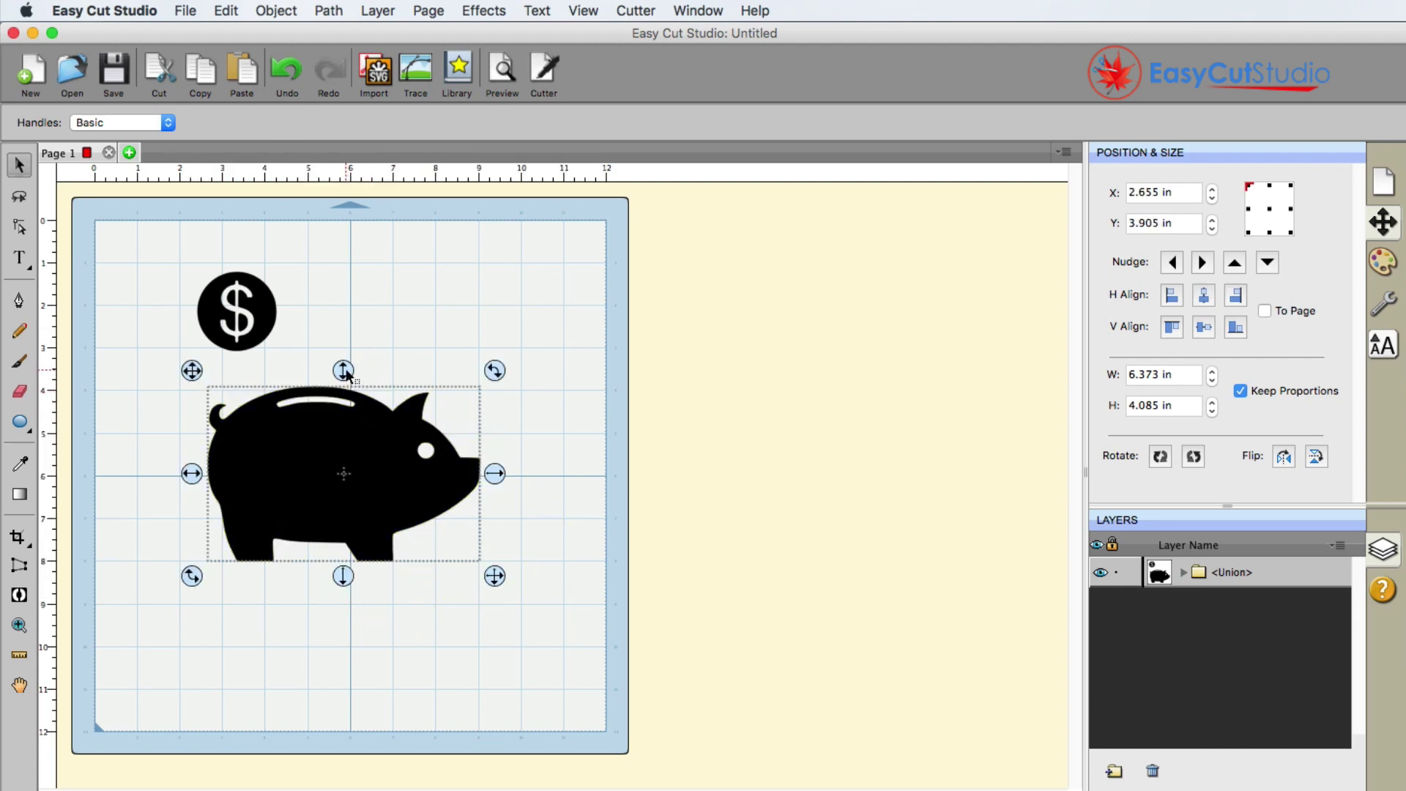
pyautogui.moveTo(343, 375)
pyautogui.mouseDown()
pyautogui.moveTo(351, 355)
pyautogui.moveTo(350, 533)
pyautogui.moveTo(532, 371)
pyautogui.mouseUp()
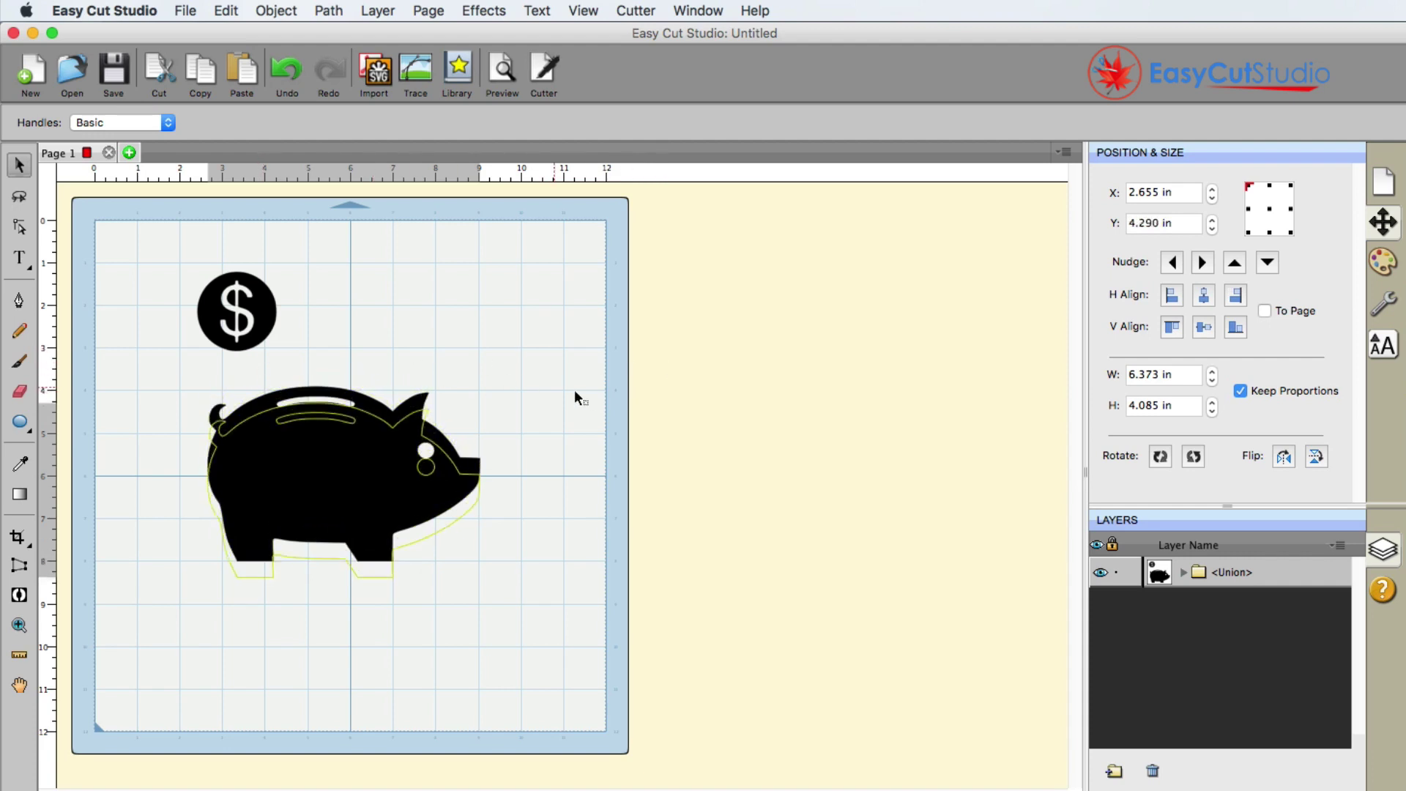
pyautogui.moveTo(532, 370); pyautogui.dragTo(372, 376)
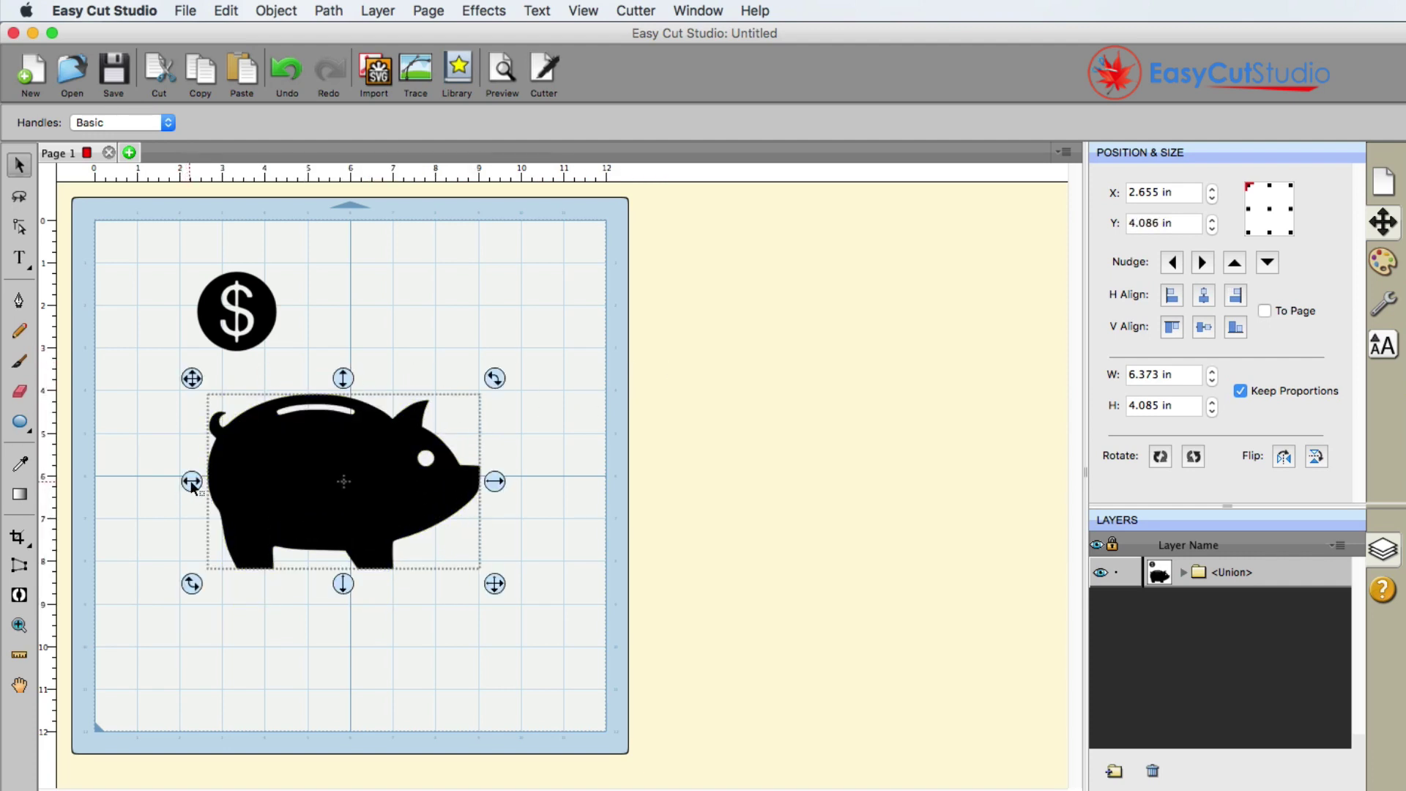
pyautogui.moveTo(193, 484); pyautogui.dragTo(173, 492)
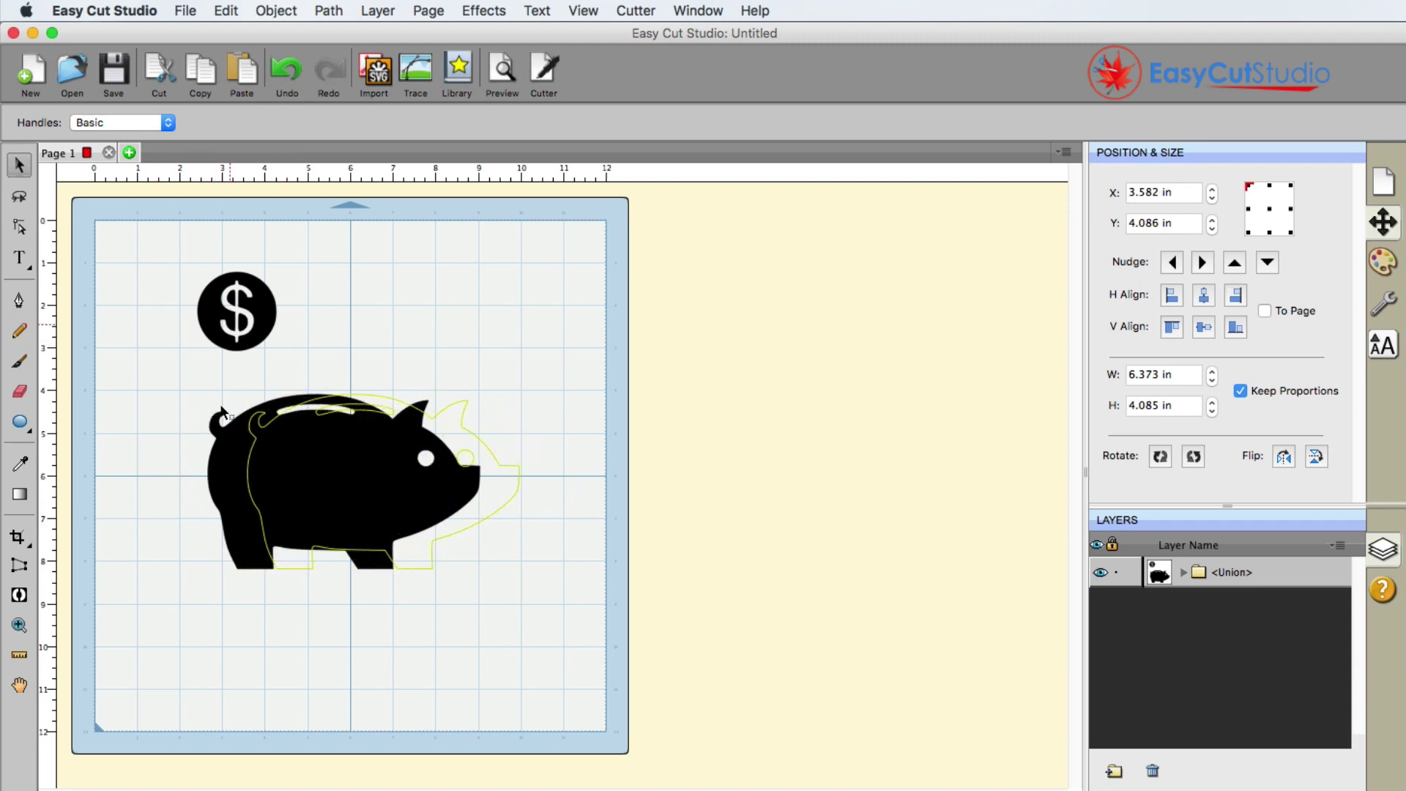
pyautogui.moveTo(174, 485)
pyautogui.mouseDown()
pyautogui.moveTo(220, 406)
pyautogui.moveTo(192, 481)
pyautogui.moveTo(246, 491)
pyautogui.mouseUp()
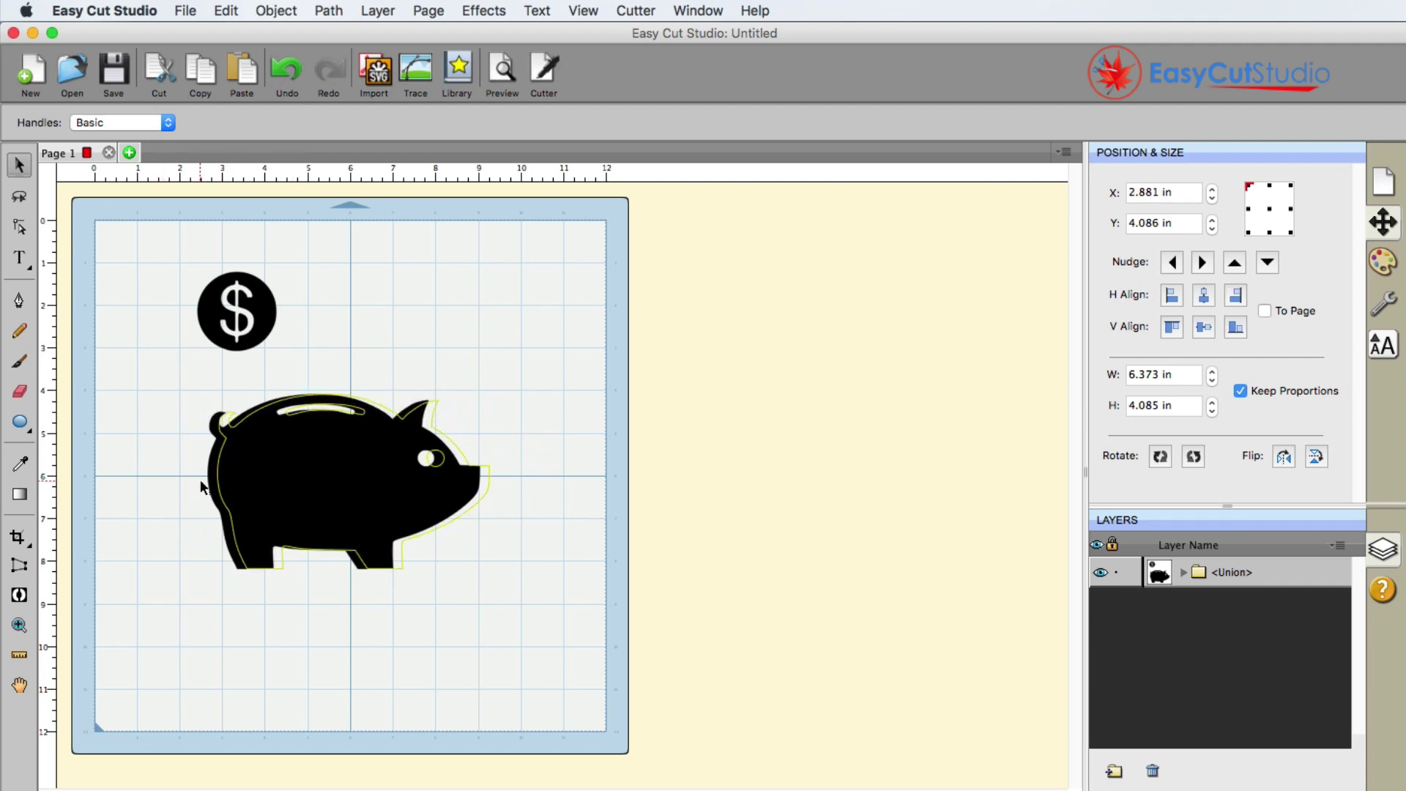
pyautogui.moveTo(245, 490); pyautogui.dragTo(202, 491)
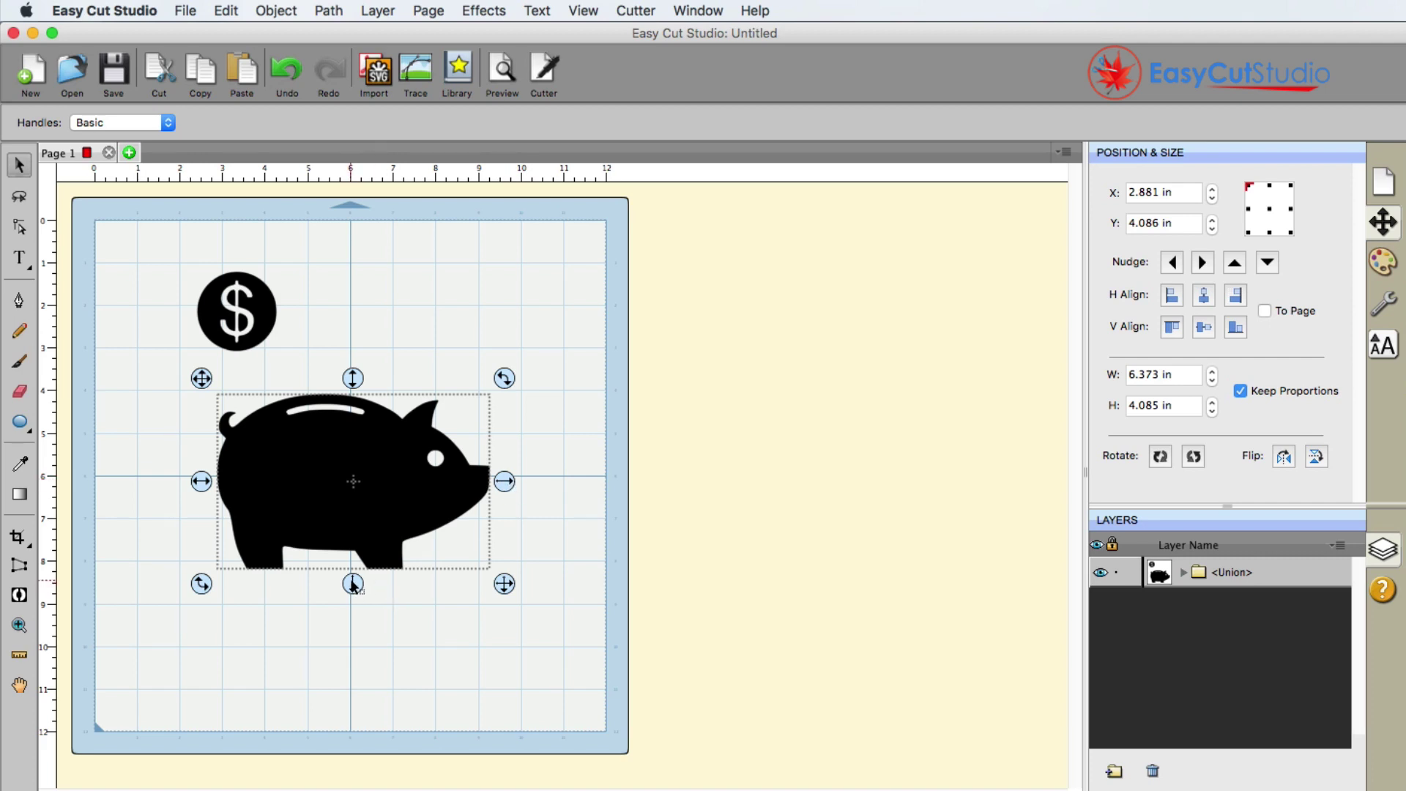
# Step: Reshape the pig to 6.305 by 4.243 in and nudge it slightly left
pyautogui.moveTo(352, 585); pyautogui.dragTo(339, 670)
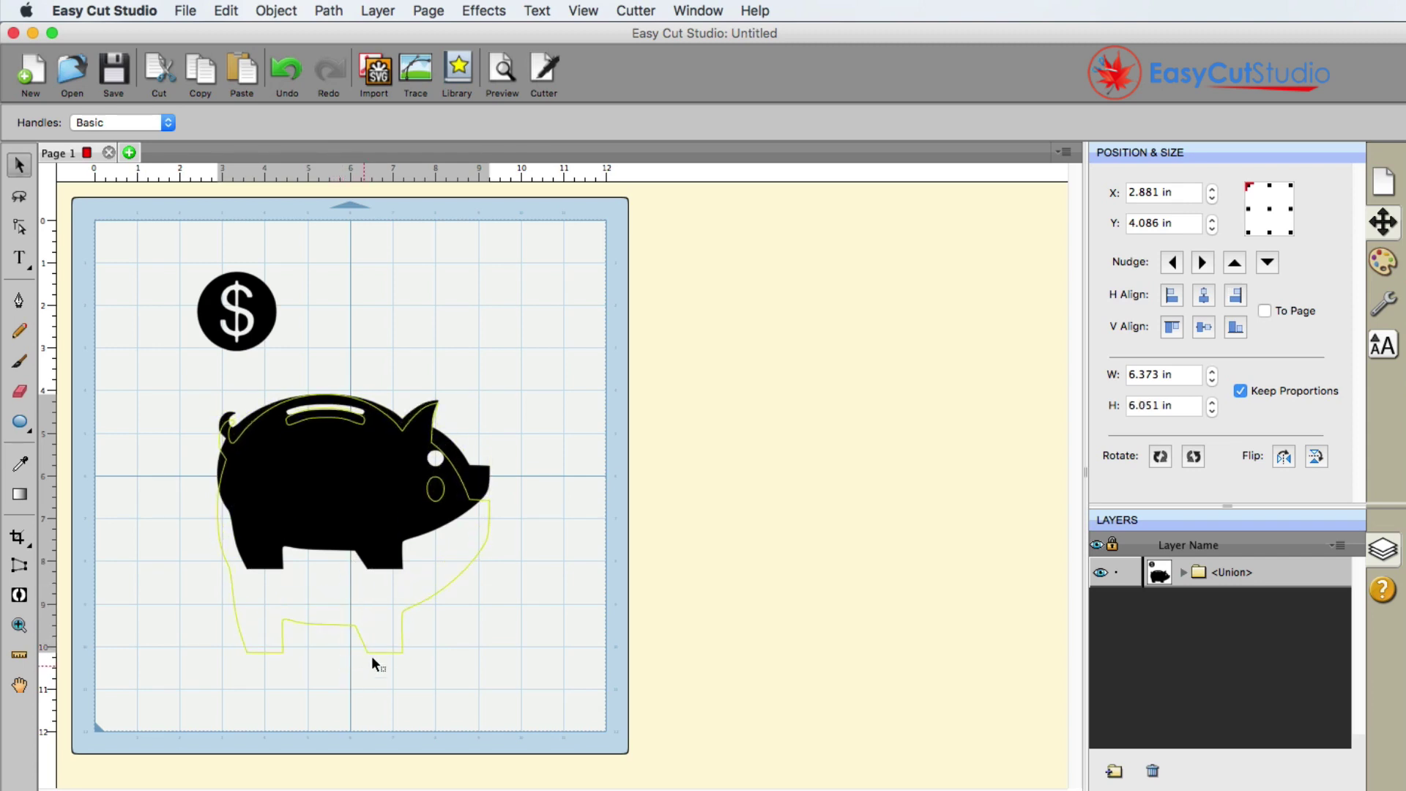
pyautogui.moveTo(340, 671)
pyautogui.mouseDown()
pyautogui.moveTo(573, 634)
pyautogui.moveTo(551, 587)
pyautogui.mouseUp()
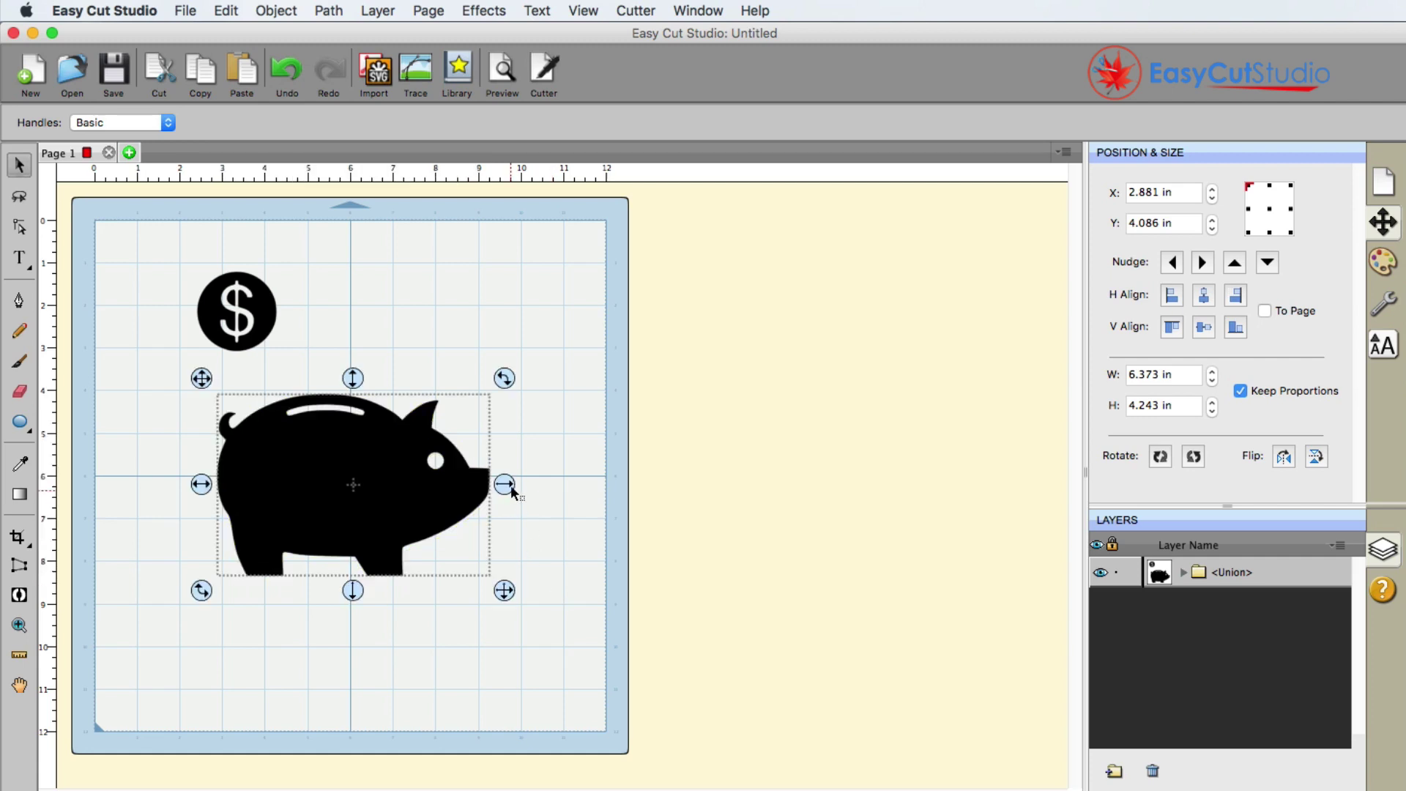
pyautogui.moveTo(512, 480)
pyautogui.mouseDown()
pyautogui.moveTo(577, 494)
pyautogui.moveTo(511, 495)
pyautogui.moveTo(571, 573)
pyautogui.moveTo(591, 460)
pyautogui.moveTo(553, 525)
pyautogui.moveTo(500, 513)
pyautogui.mouseUp()
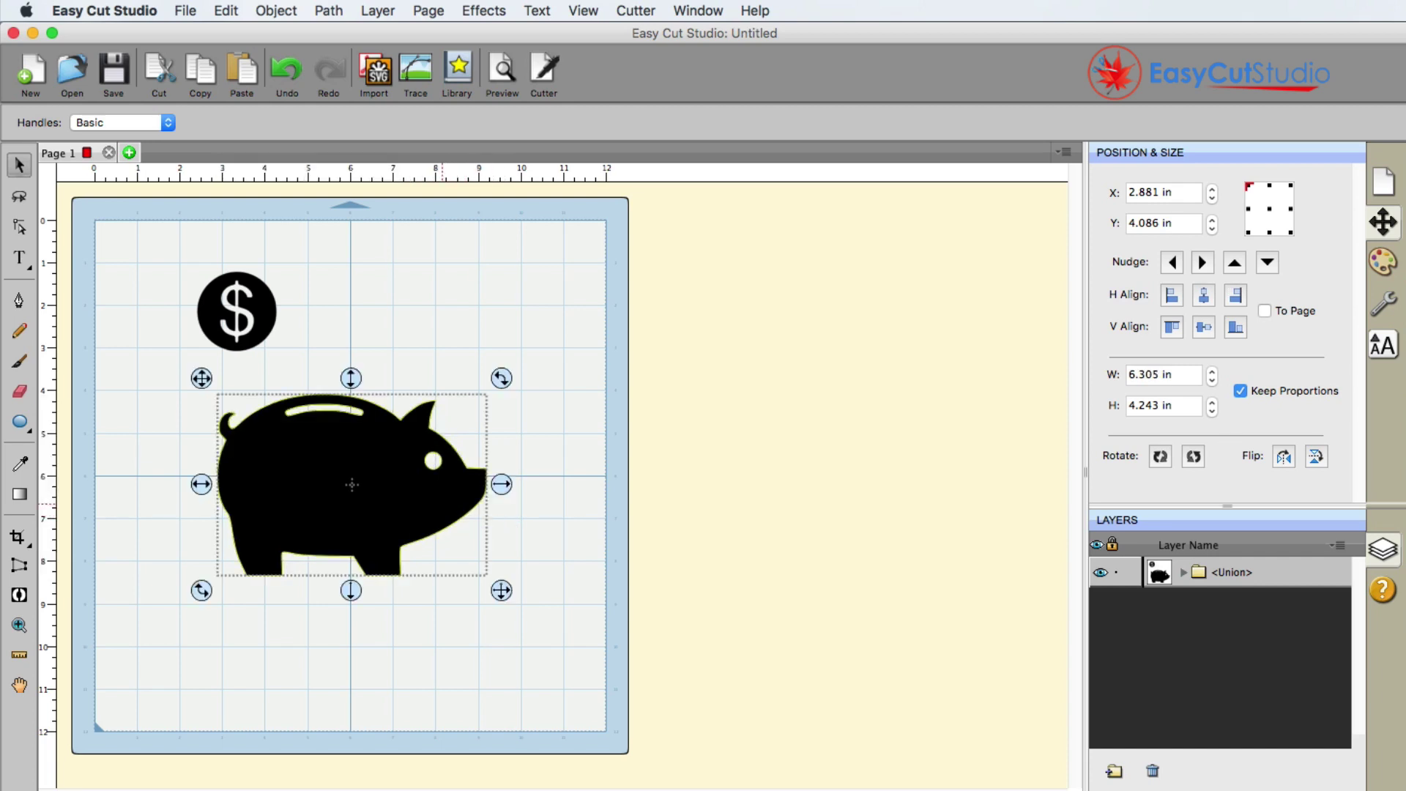
pyautogui.moveTo(384, 403); pyautogui.dragTo(363, 378)
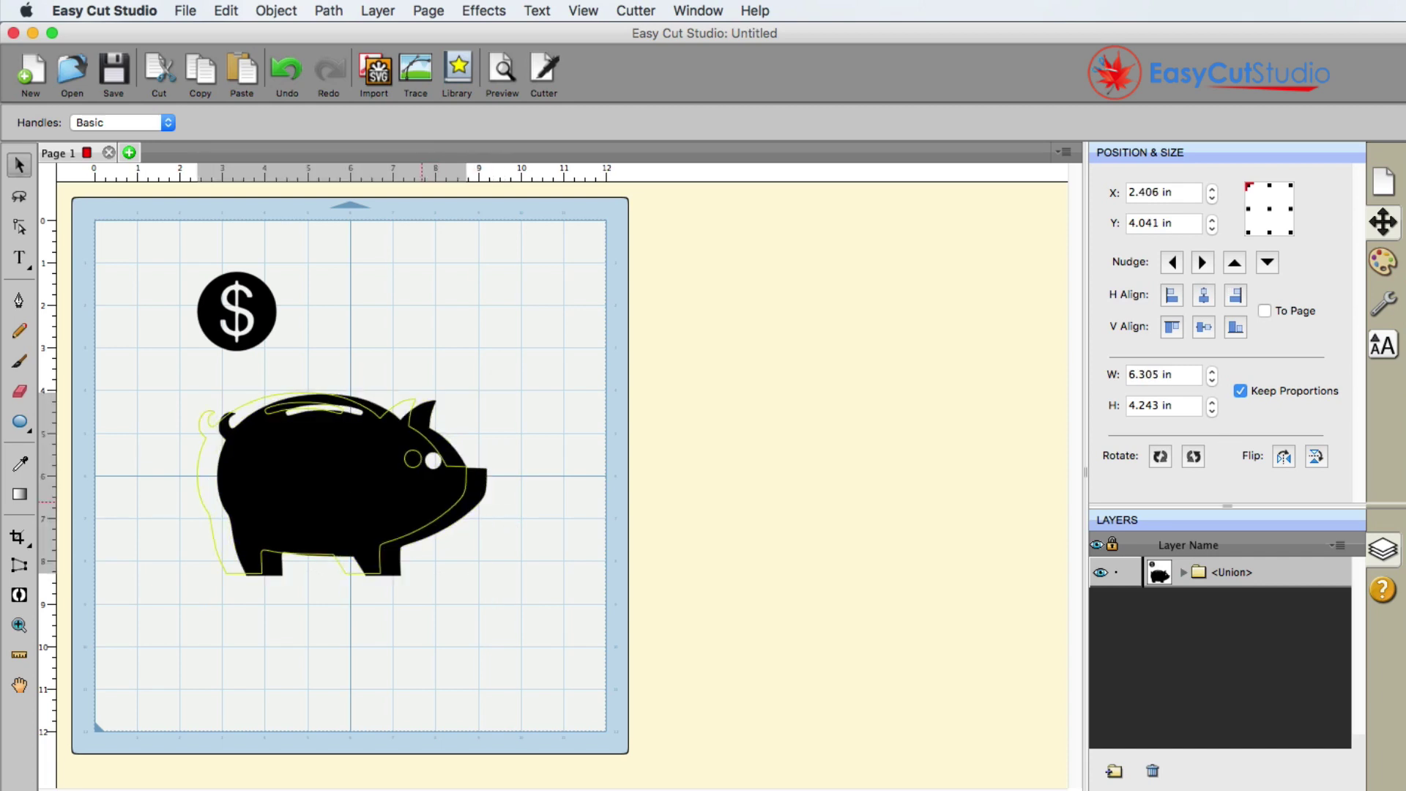
# Step: Switch Handles to Advanced and stretch the pig up, down and right to 7.119 by 5.441 in
pyautogui.click(148, 122)
pyautogui.click(142, 140)
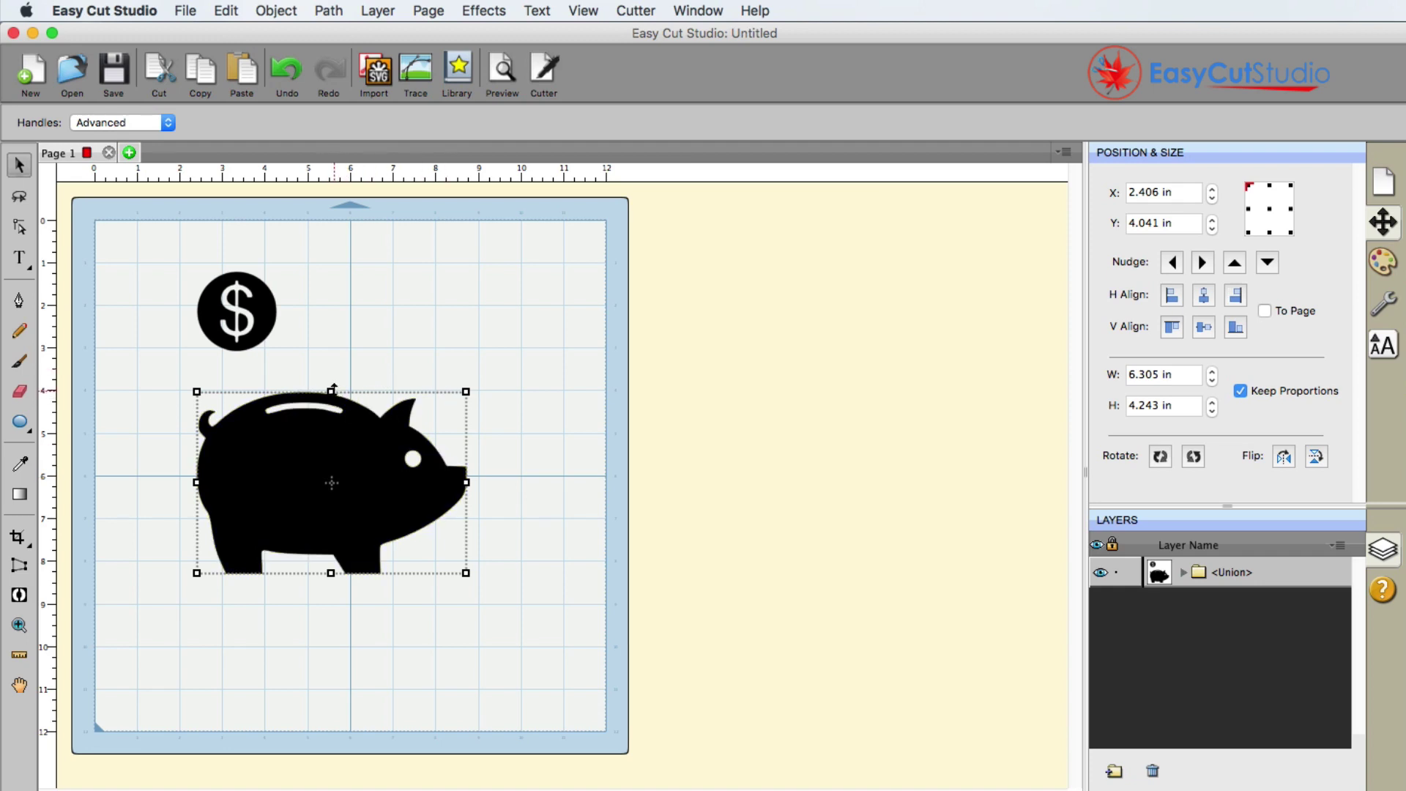
pyautogui.moveTo(332, 390); pyautogui.dragTo(332, 368)
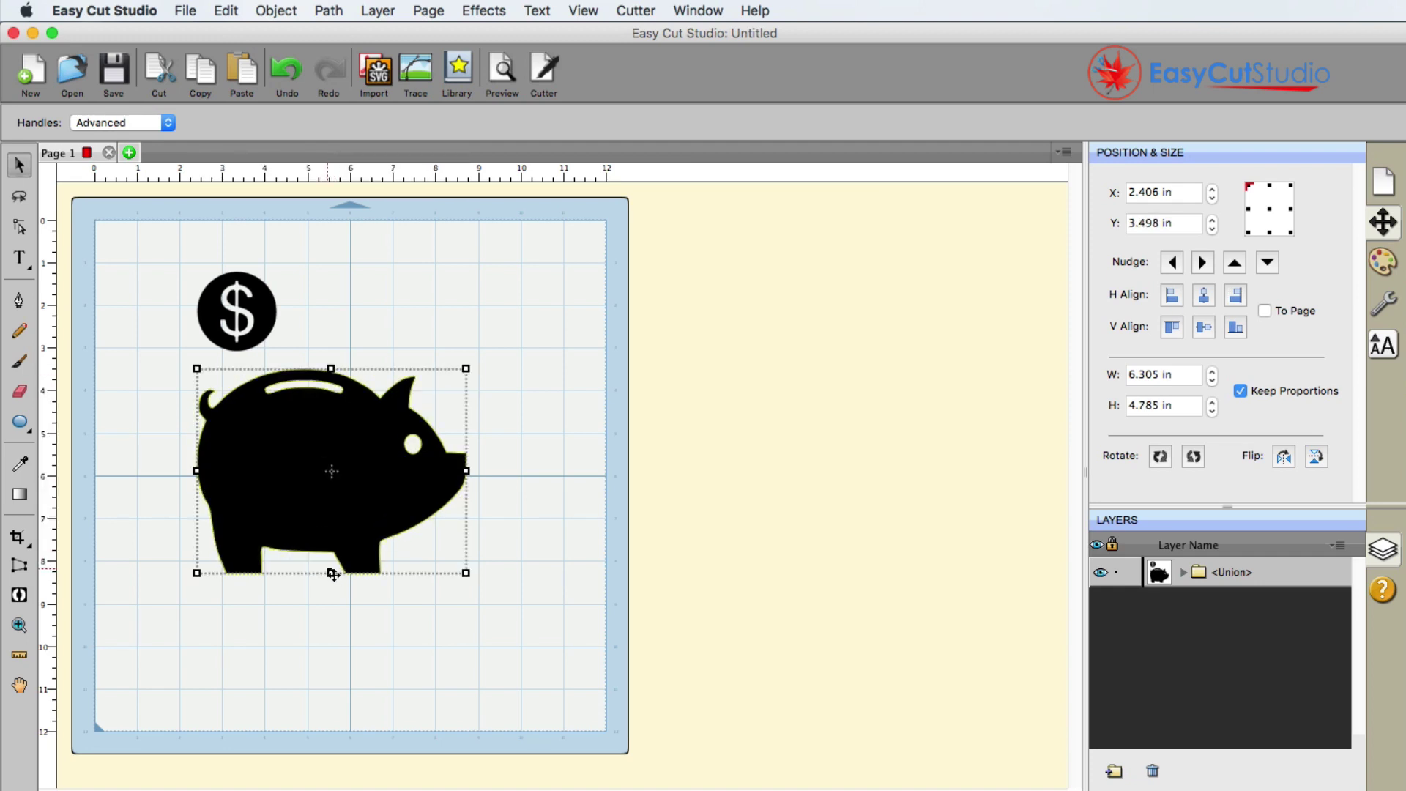
pyautogui.moveTo(331, 573); pyautogui.dragTo(331, 609)
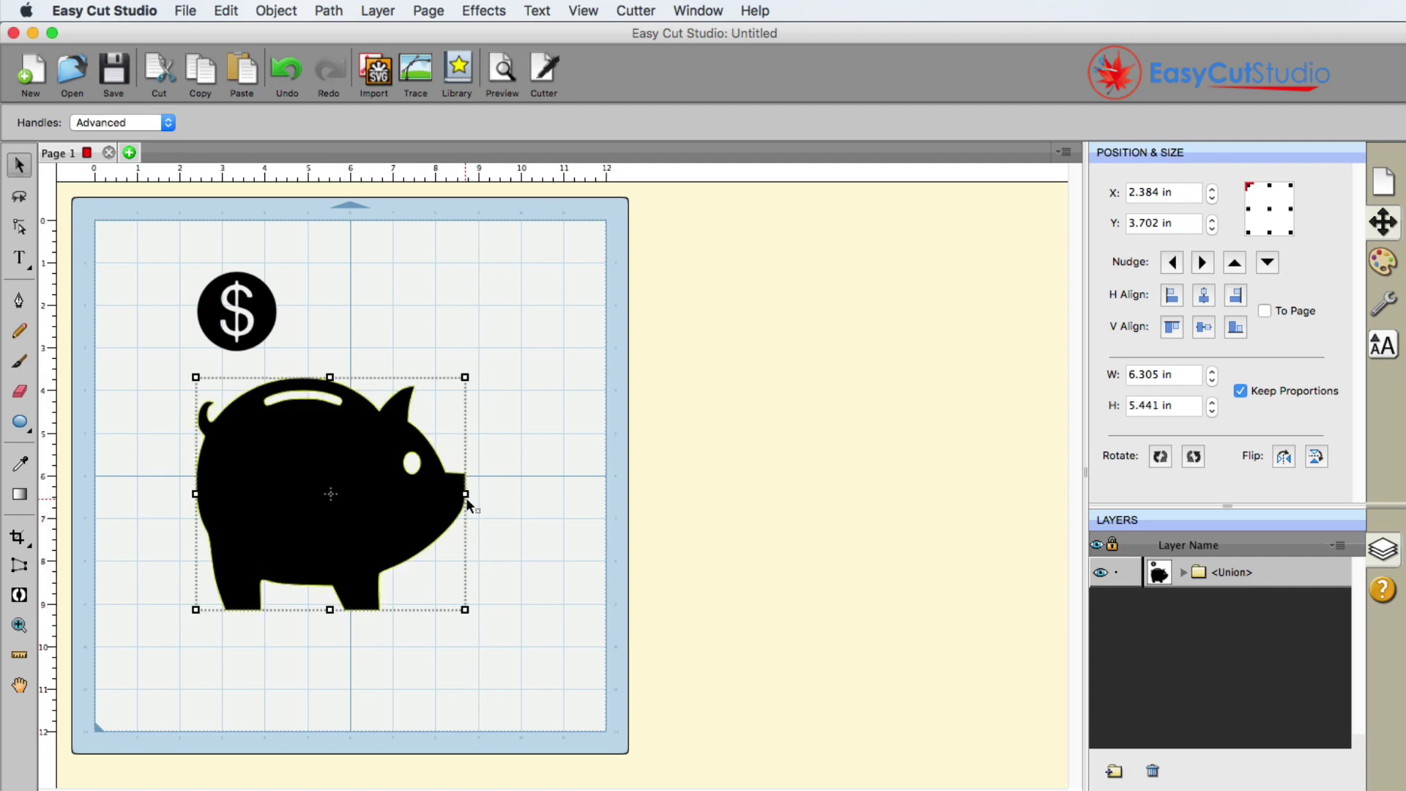
pyautogui.moveTo(466, 493); pyautogui.dragTo(499, 495)
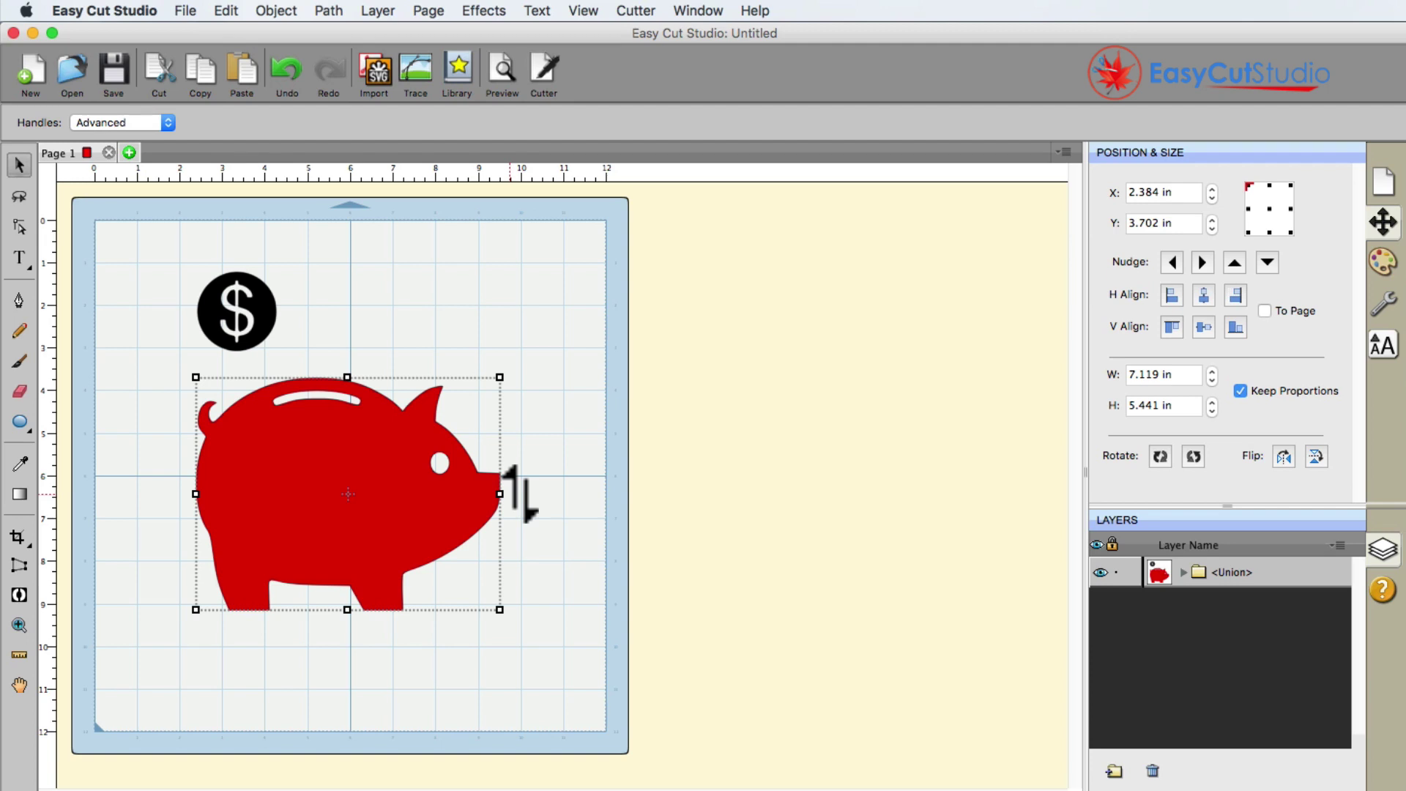
pyautogui.moveTo(519, 496)
pyautogui.mouseDown()
pyautogui.moveTo(518, 417)
pyautogui.moveTo(534, 605)
pyautogui.moveTo(539, 585)
pyautogui.mouseUp()
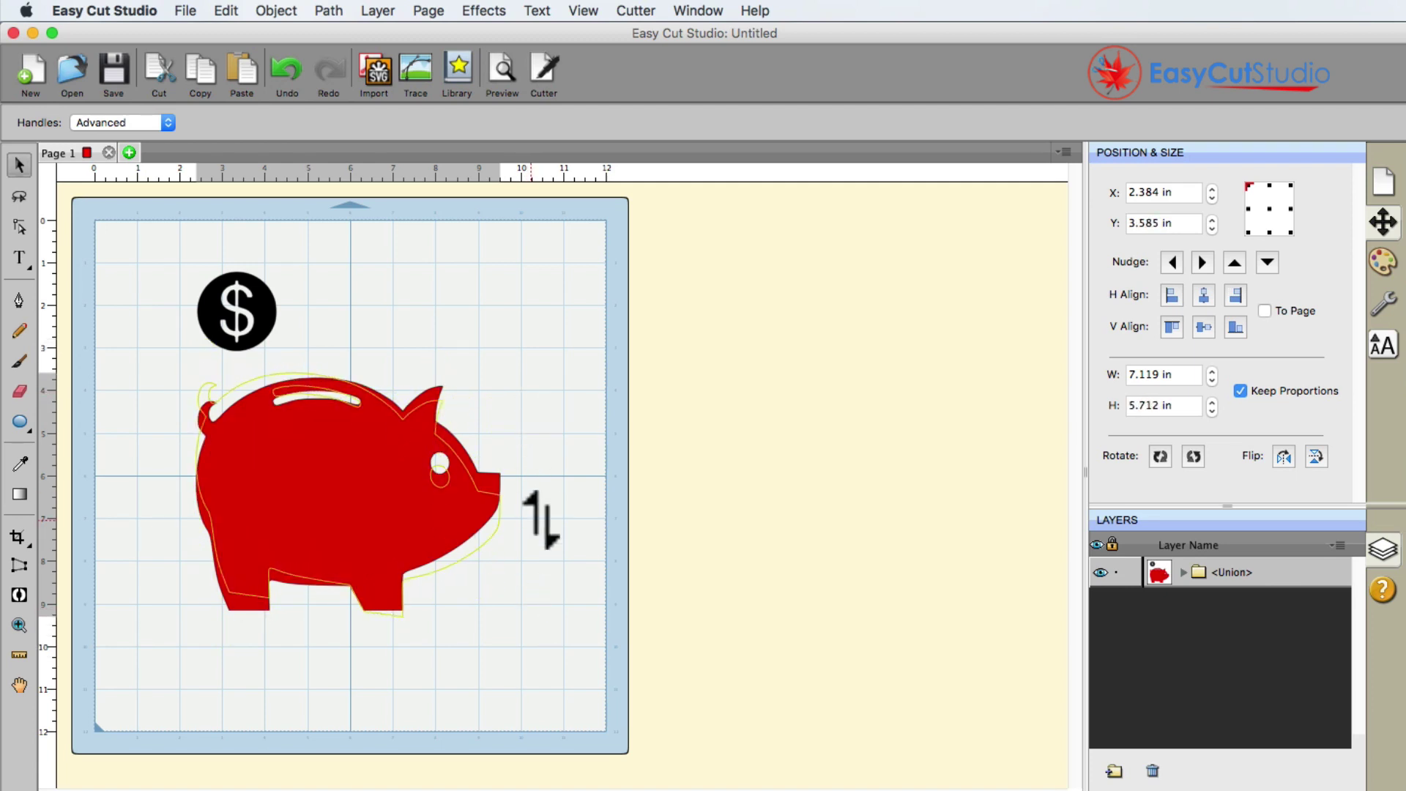
pyautogui.moveTo(540, 519); pyautogui.dragTo(535, 579)
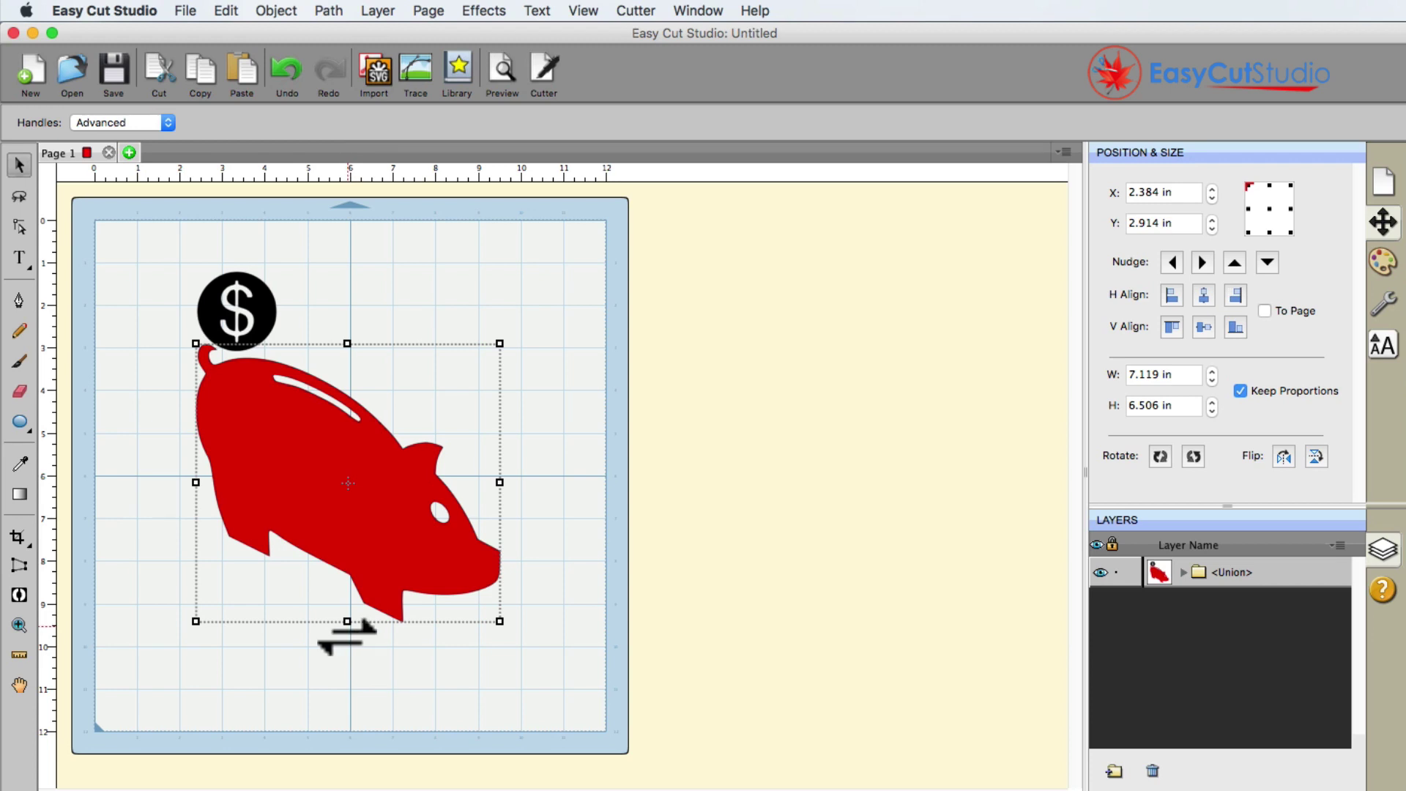
pyautogui.moveTo(346, 633)
pyautogui.mouseDown()
pyautogui.moveTo(334, 636)
pyautogui.moveTo(433, 556)
pyautogui.moveTo(402, 559)
pyautogui.moveTo(345, 641)
pyautogui.moveTo(393, 637)
pyautogui.mouseUp()
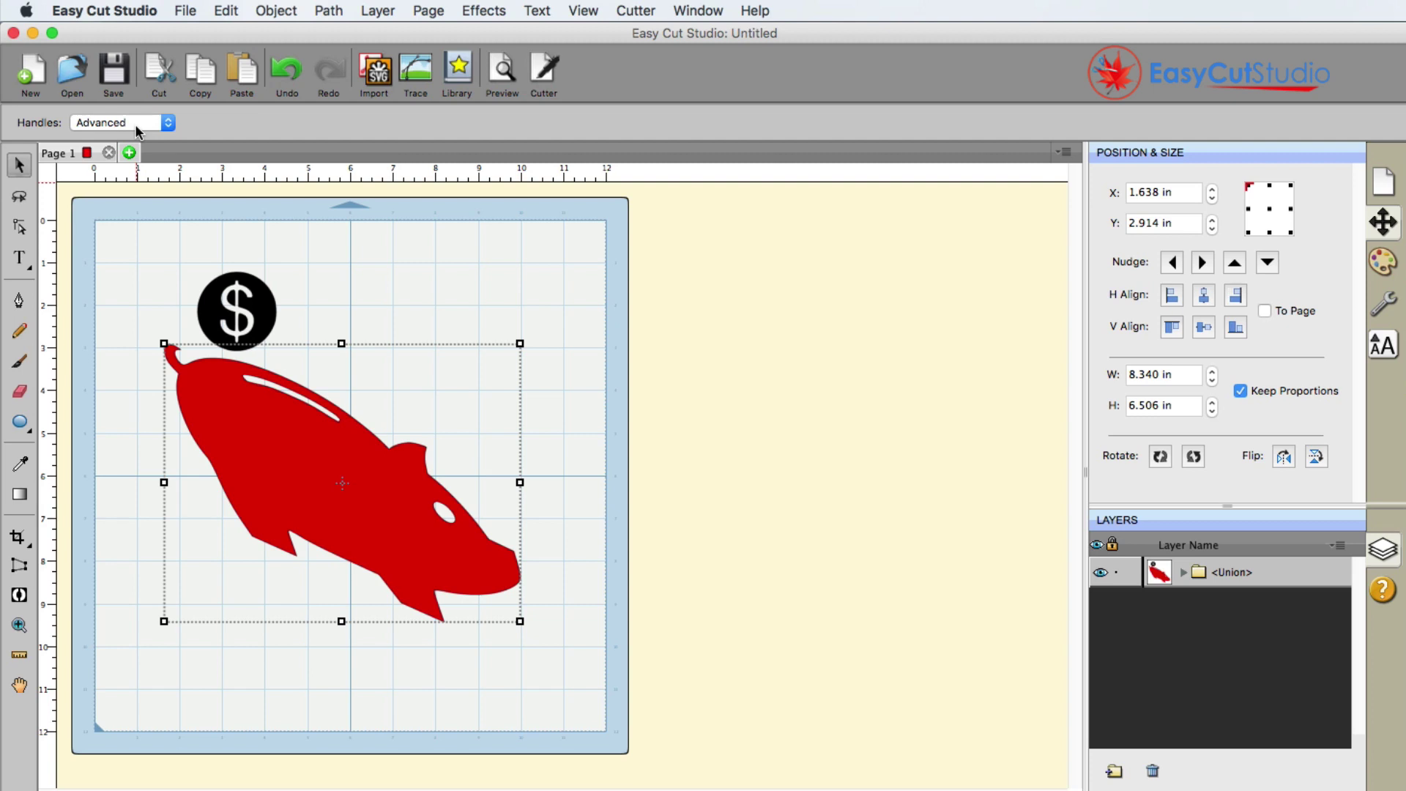
pyautogui.click(298, 69)
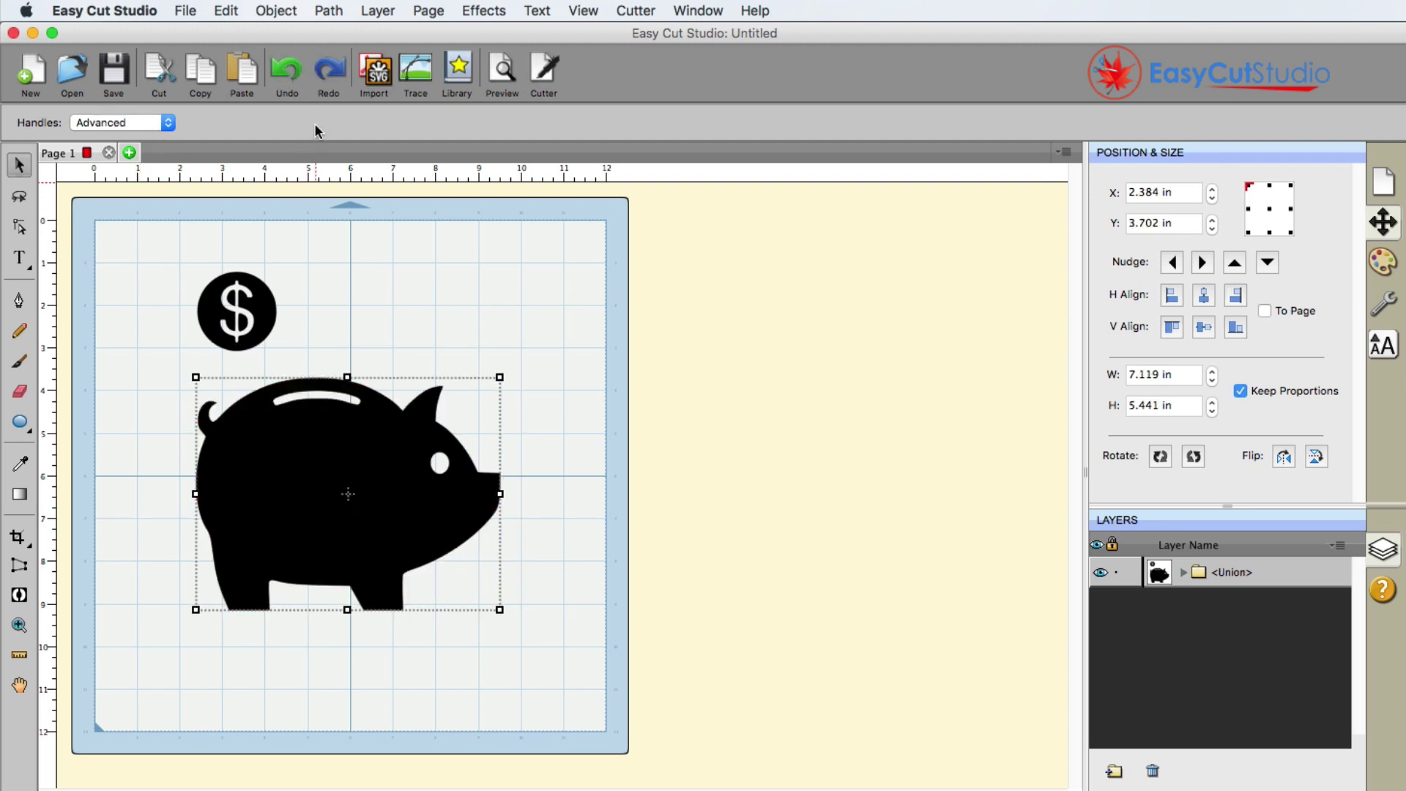